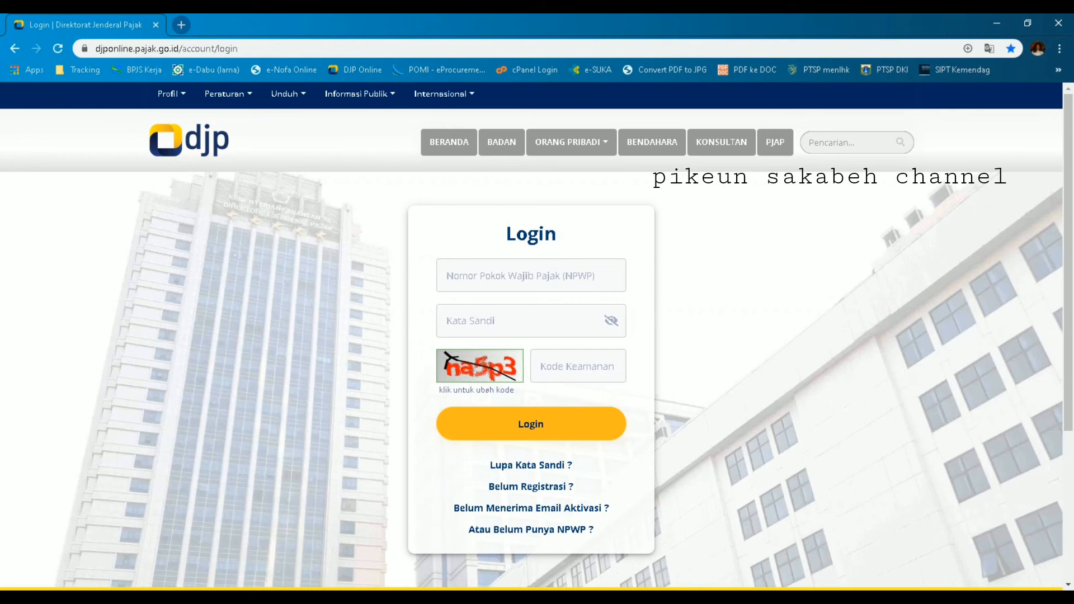
Step: Log in to DJP Online with the taxpayer's NPWP and the captcha security code
{"action": "left_click", "coordinate": [442, 282]}
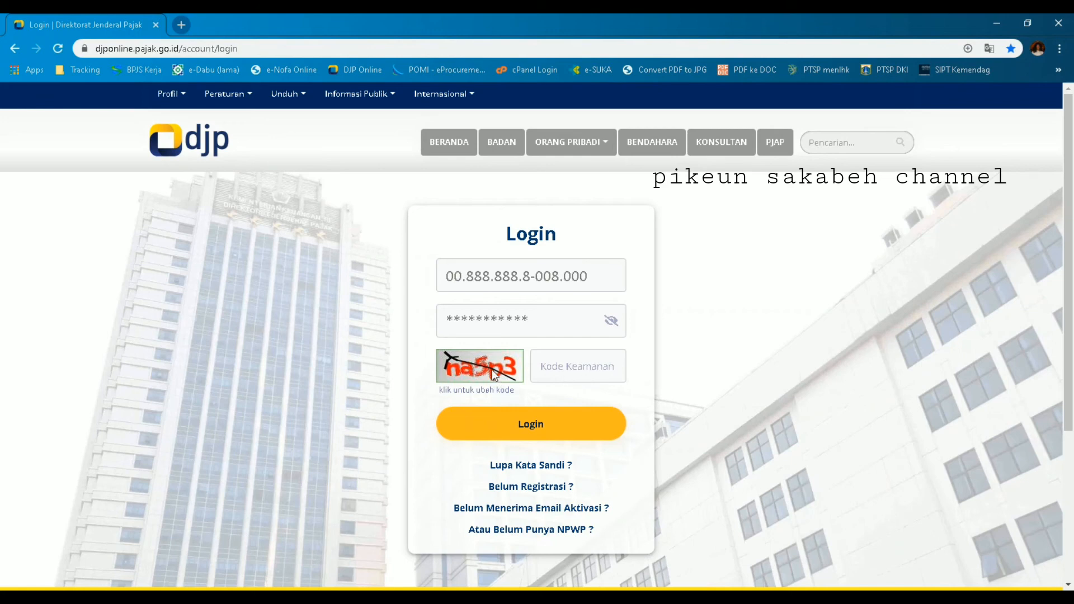
{"action": "left_click", "coordinate": [593, 371]}
{"action": "type", "text": "na5p3"}
{"action": "left_click", "coordinate": [532, 435]}
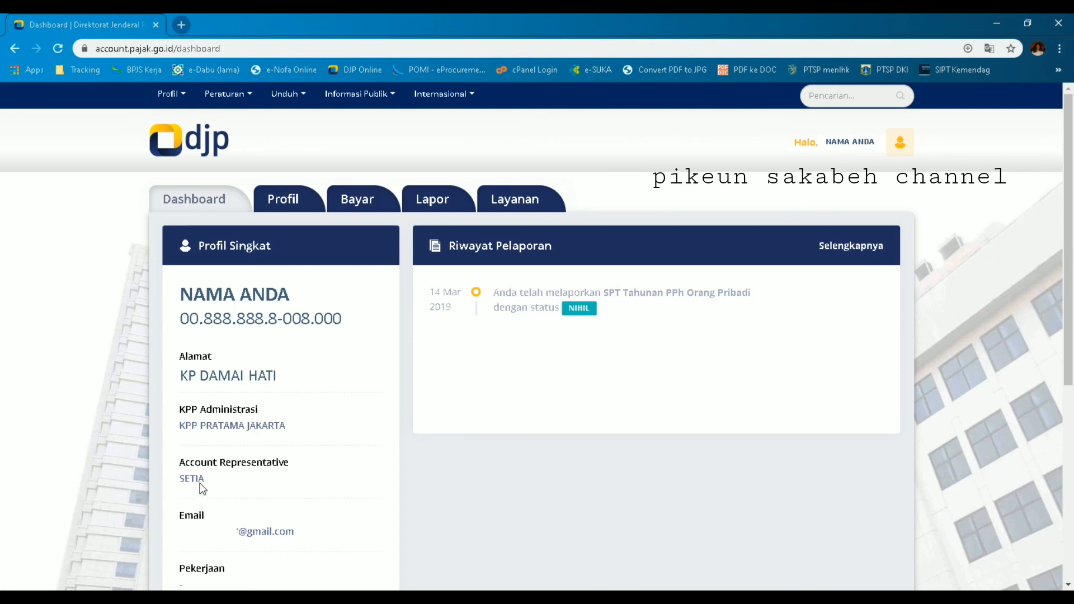
Step: View the Profil data, then go to the Bayar page offering e-Billing
{"action": "left_click", "coordinate": [297, 197]}
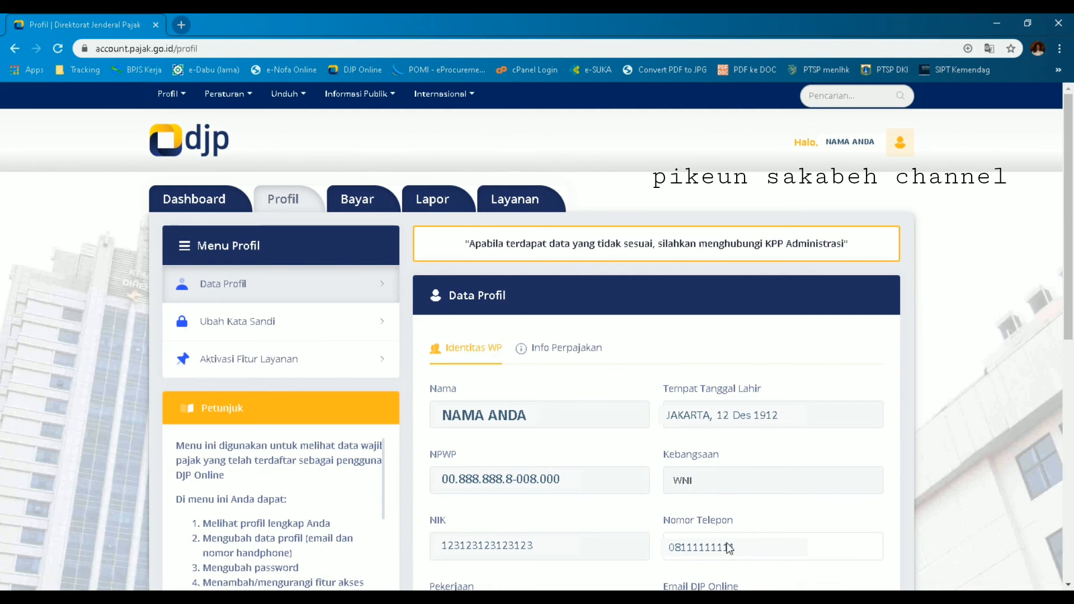
{"action": "left_click", "coordinate": [352, 202]}
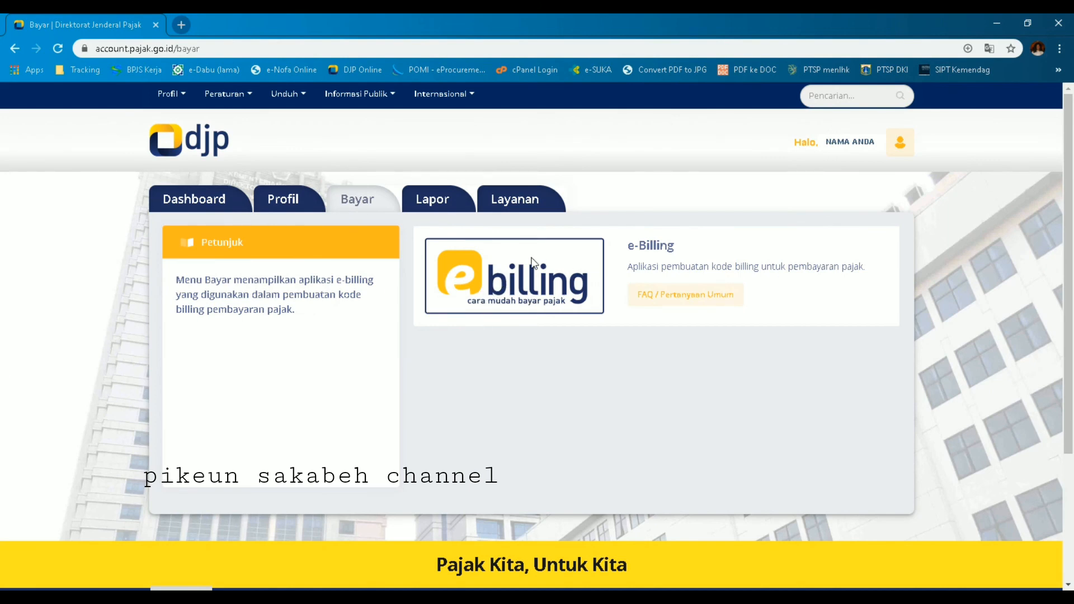
Step: Go to Lapor and open e-Filing to list the 2018 and 2017 1770S returns
{"action": "left_click", "coordinate": [445, 200]}
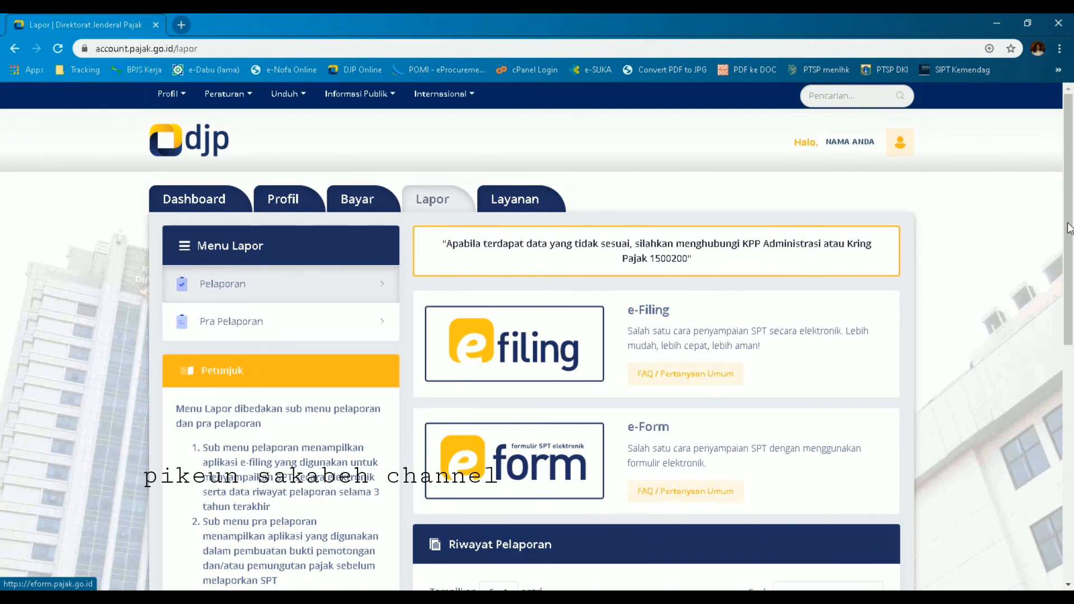
{"action": "left_click", "coordinate": [535, 358]}
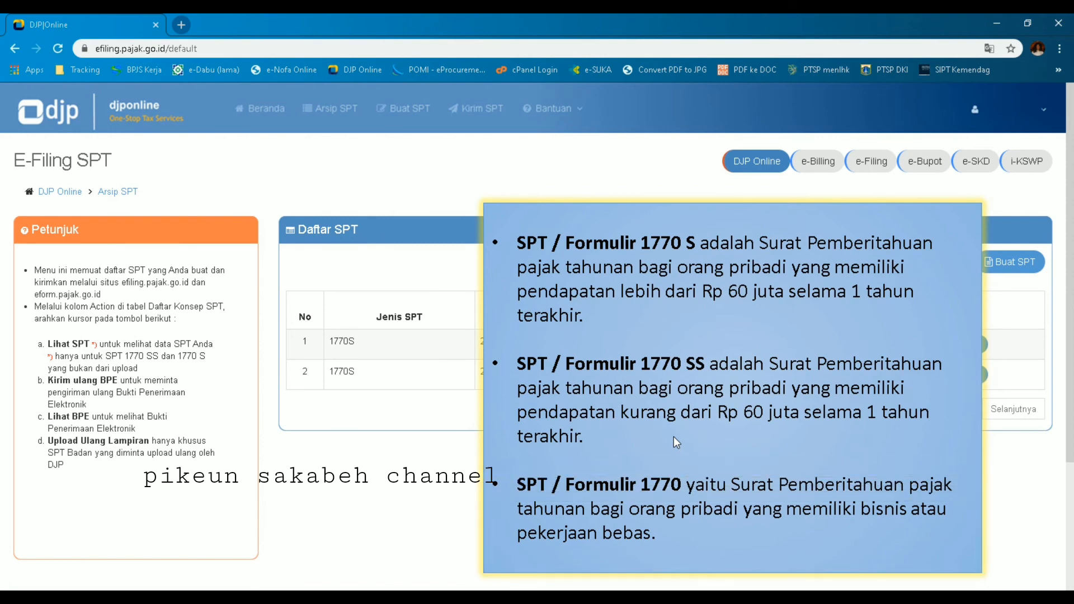
Step: Start a new SPT, answer Ya to running a business, and go to Upload SPT
{"action": "left_click", "coordinate": [1019, 267]}
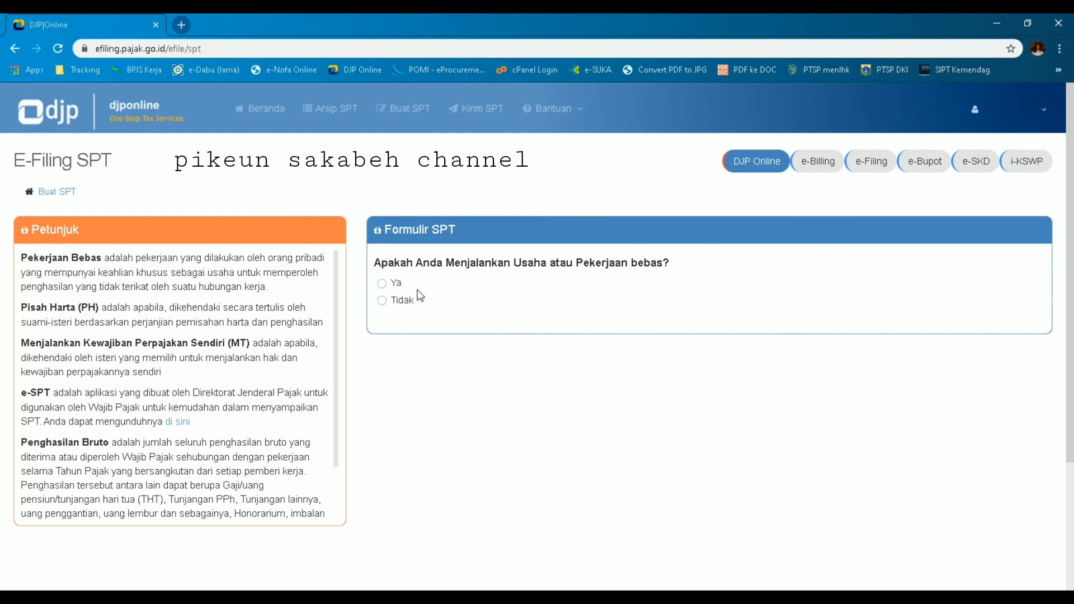
{"action": "left_click", "coordinate": [384, 285]}
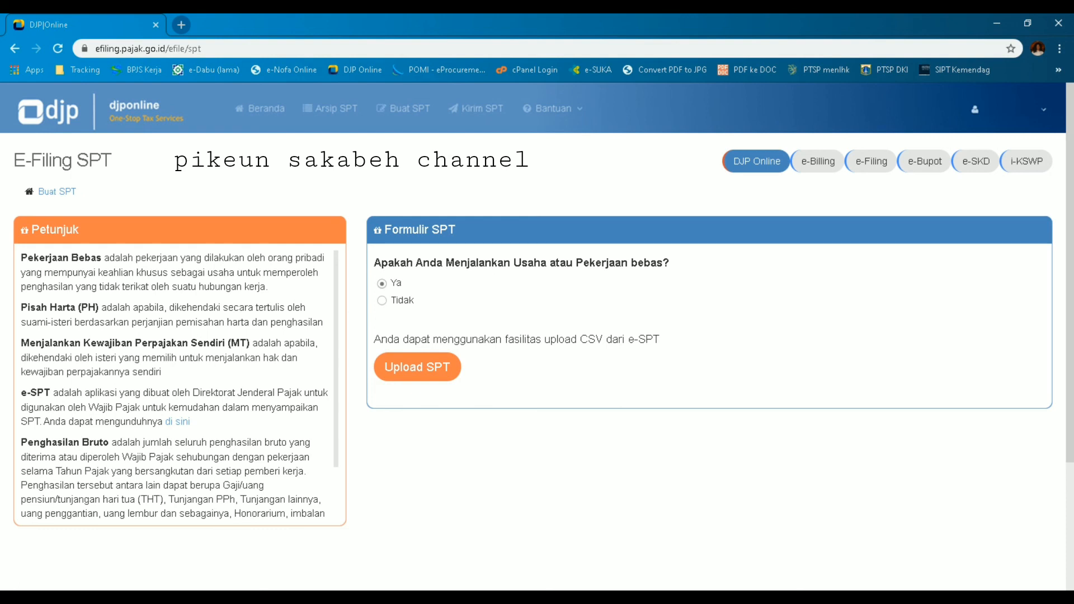
{"action": "left_click", "coordinate": [407, 372]}
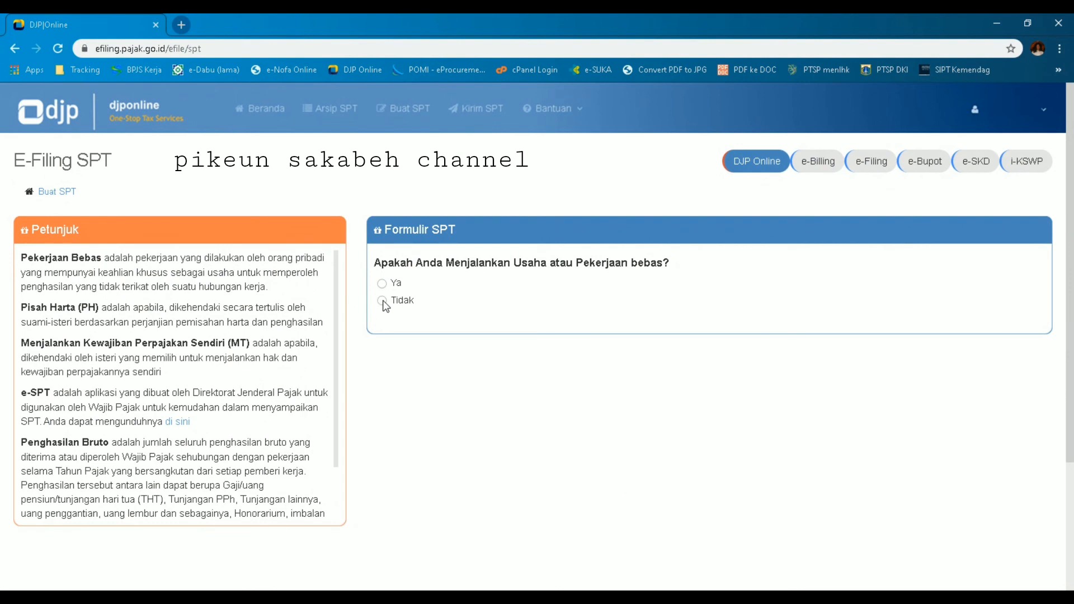
Step: Answer the SPT questionnaire Tidak, Tidak, Ya and open the SPT 1770 SS form
{"action": "left_click", "coordinate": [383, 301]}
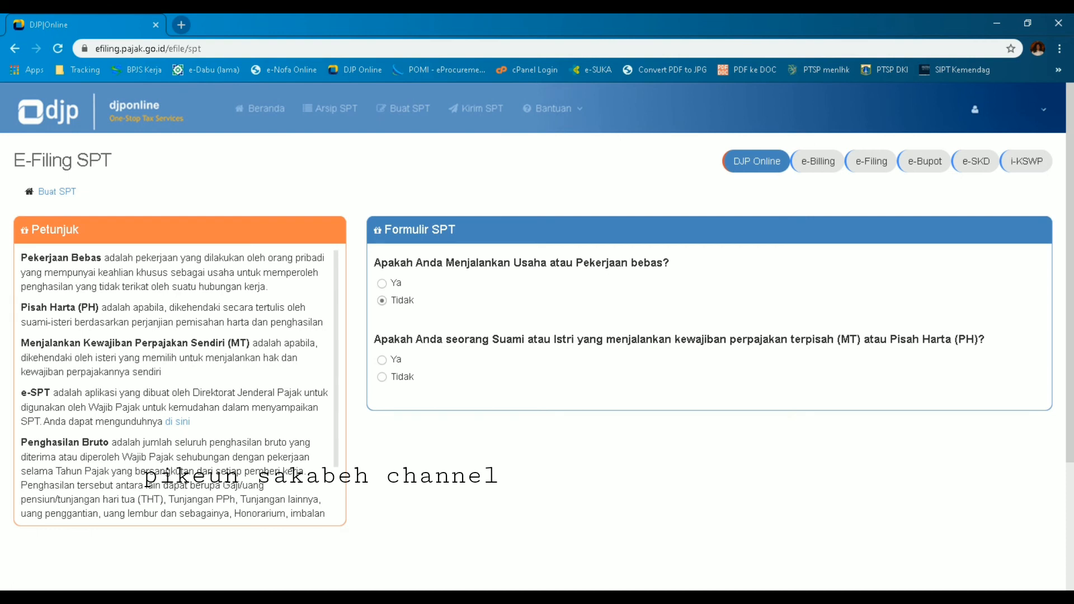
{"action": "left_click", "coordinate": [383, 361]}
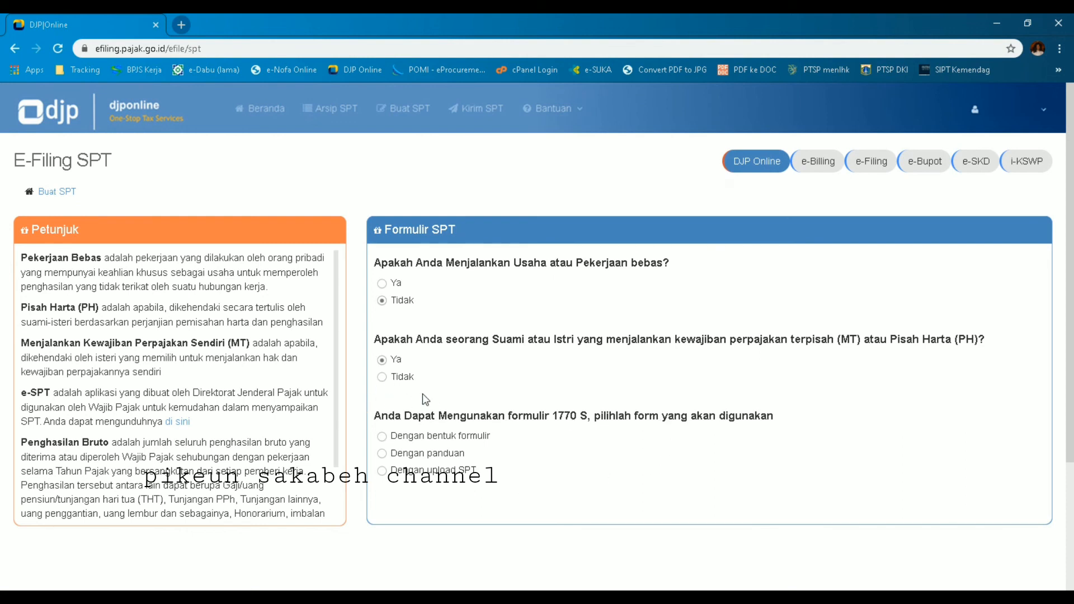
{"action": "left_click", "coordinate": [383, 377]}
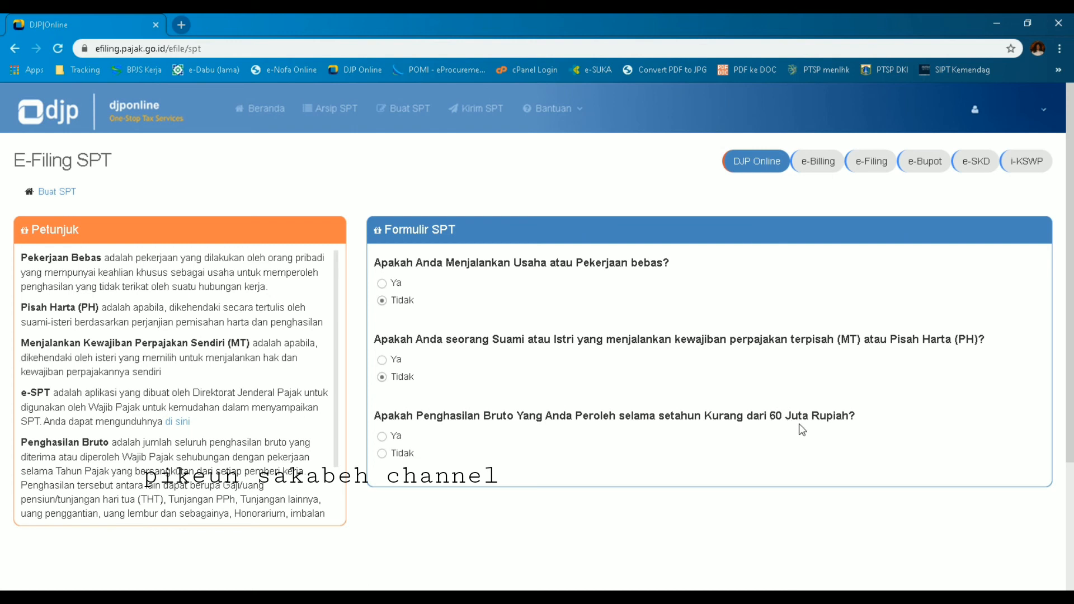
{"action": "left_click", "coordinate": [383, 437]}
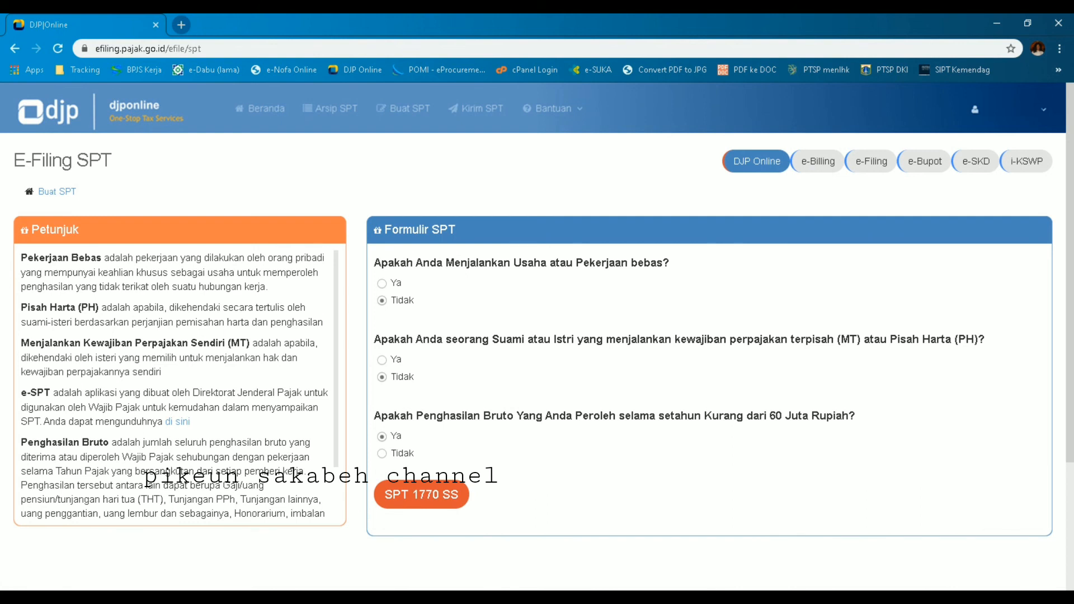
{"action": "left_click", "coordinate": [424, 495]}
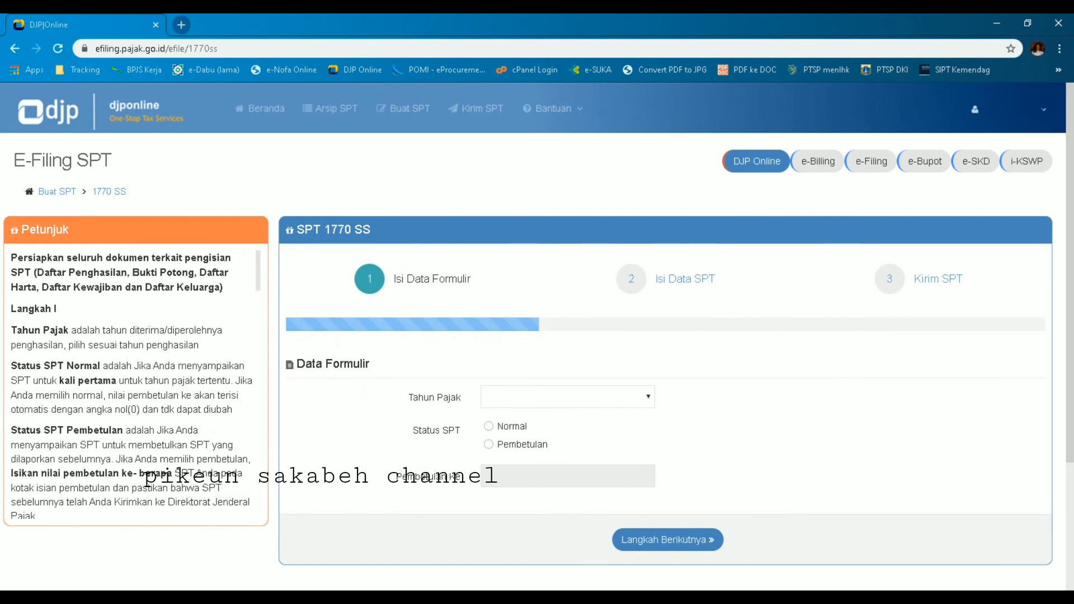
Step: Fill SPT 1770 SS step 1 with tax year 2019 and Normal status, then continue
{"action": "left_click", "coordinate": [628, 402]}
{"action": "left_click", "coordinate": [489, 428]}
{"action": "left_click", "coordinate": [674, 541]}
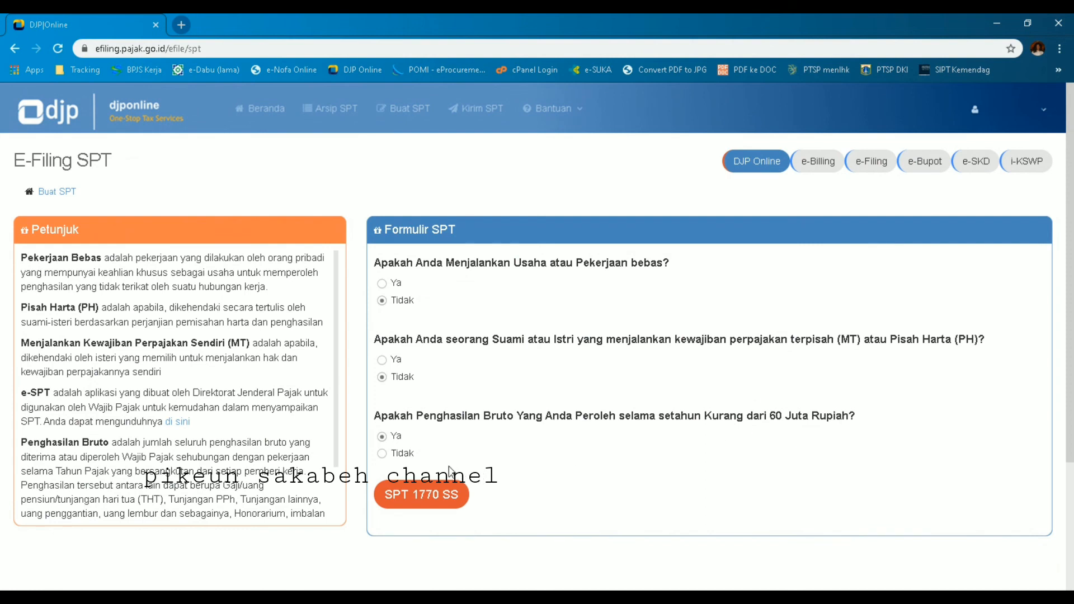
Step: Change the income-under-60-million answer to Tidak and pick the guided 1770 S option
{"action": "left_click", "coordinate": [382, 455]}
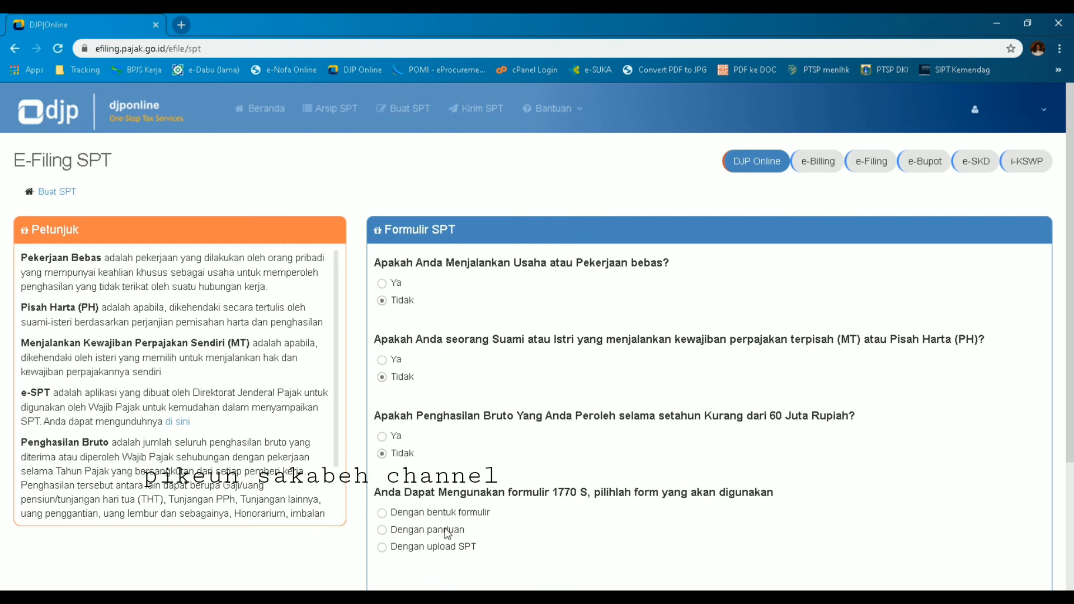
{"action": "left_click", "coordinate": [382, 530]}
{"action": "scroll", "coordinate": [384, 537], "scroll_direction": "down", "scroll_amount": 1}
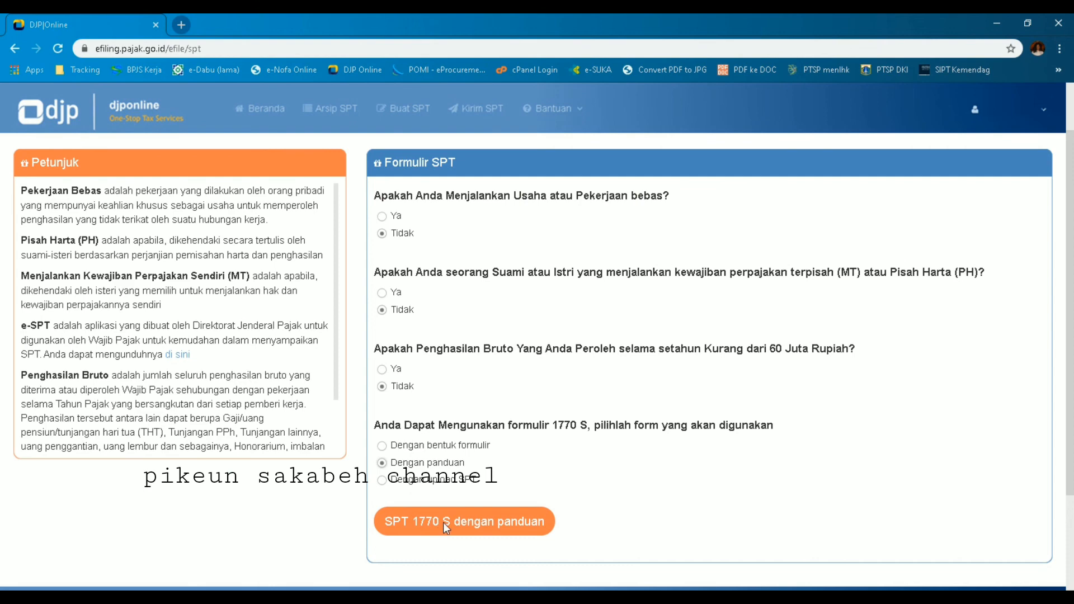
Step: Start the guided 1770 S form with tax year 2019 and Normal status
{"action": "left_click", "coordinate": [488, 520]}
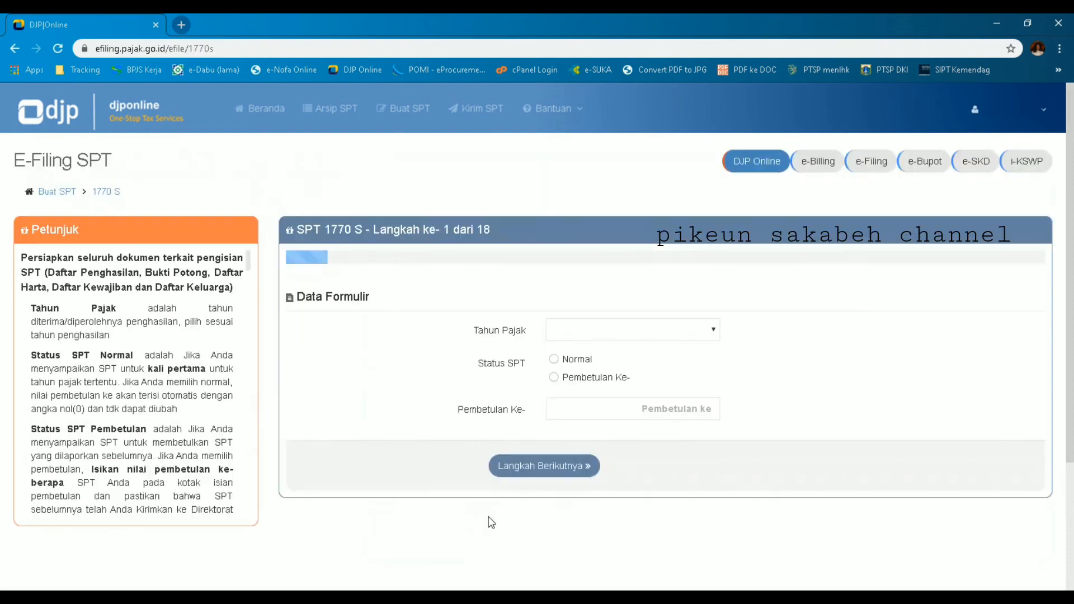
{"action": "left_click", "coordinate": [711, 336]}
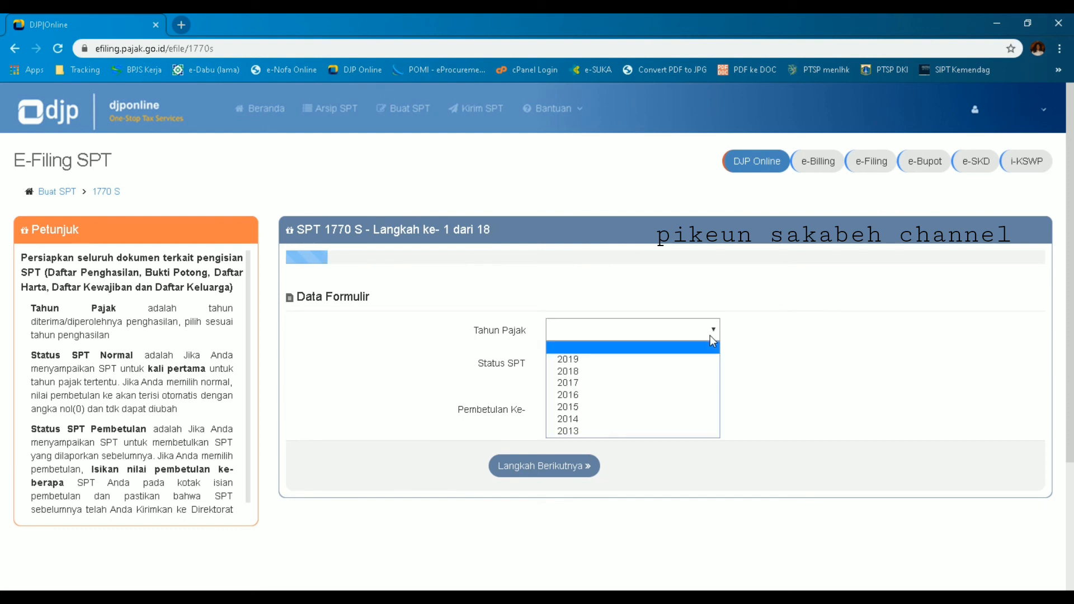
{"action": "left_click", "coordinate": [577, 363]}
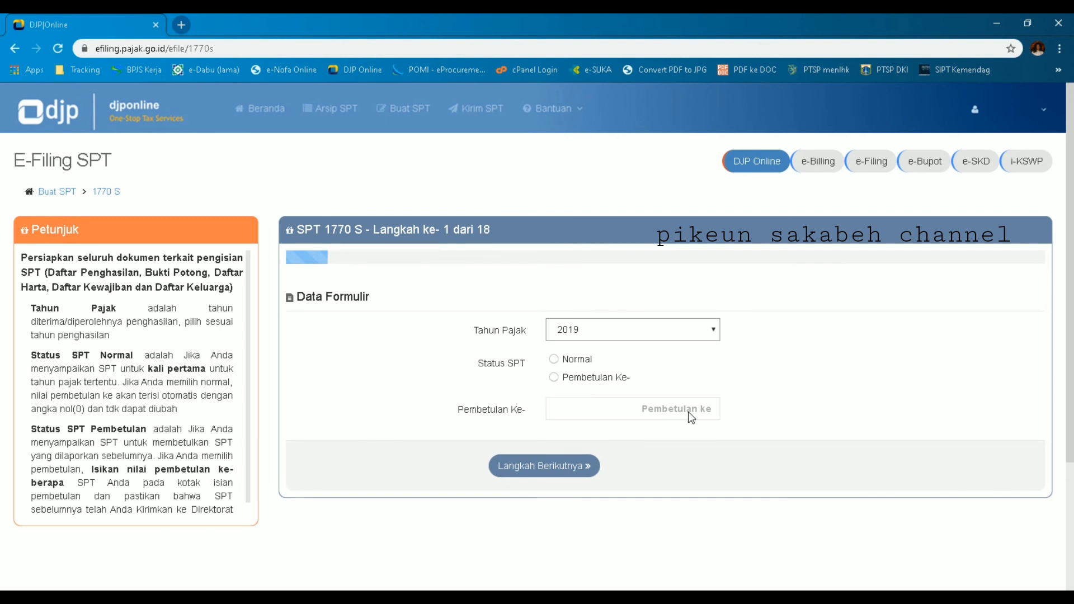
{"action": "left_click", "coordinate": [559, 364]}
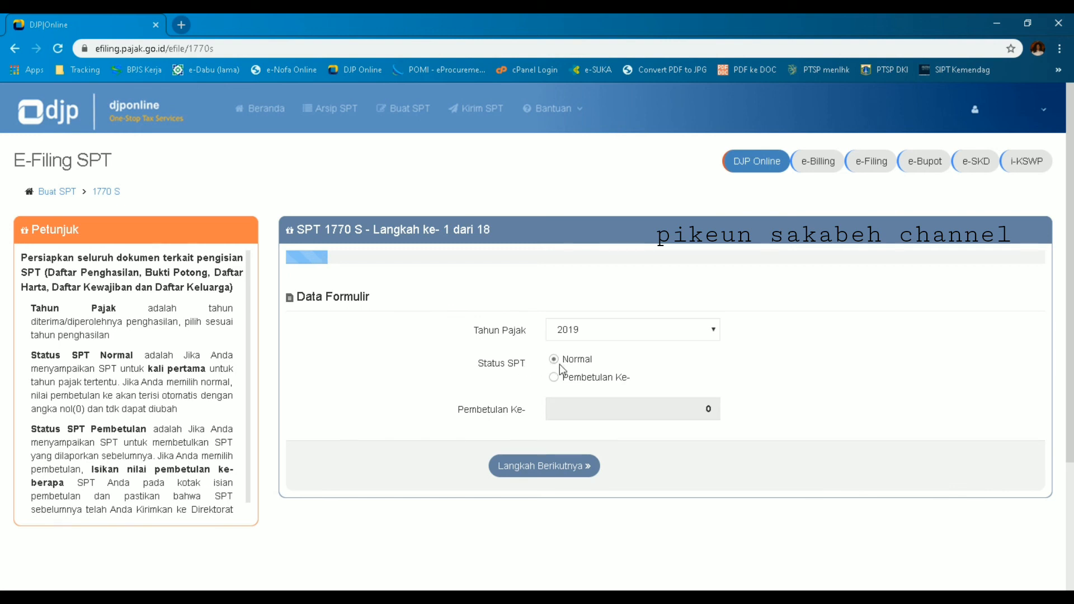
Step: Advance to step 2 and add a new withholding slip with tax type Pasal 21
{"action": "left_click", "coordinate": [561, 466]}
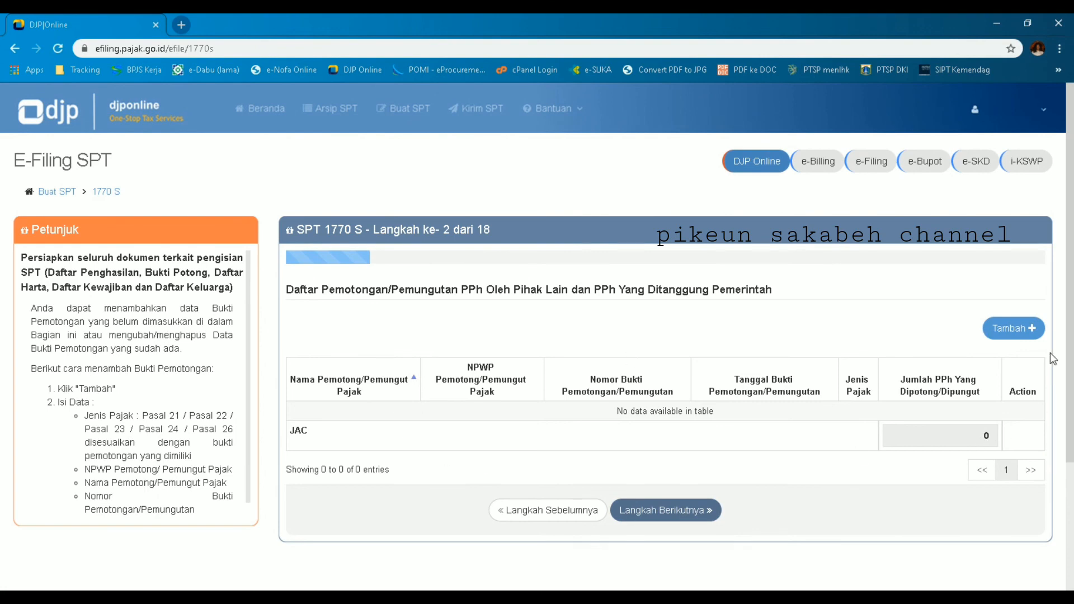
{"action": "left_click", "coordinate": [1019, 338]}
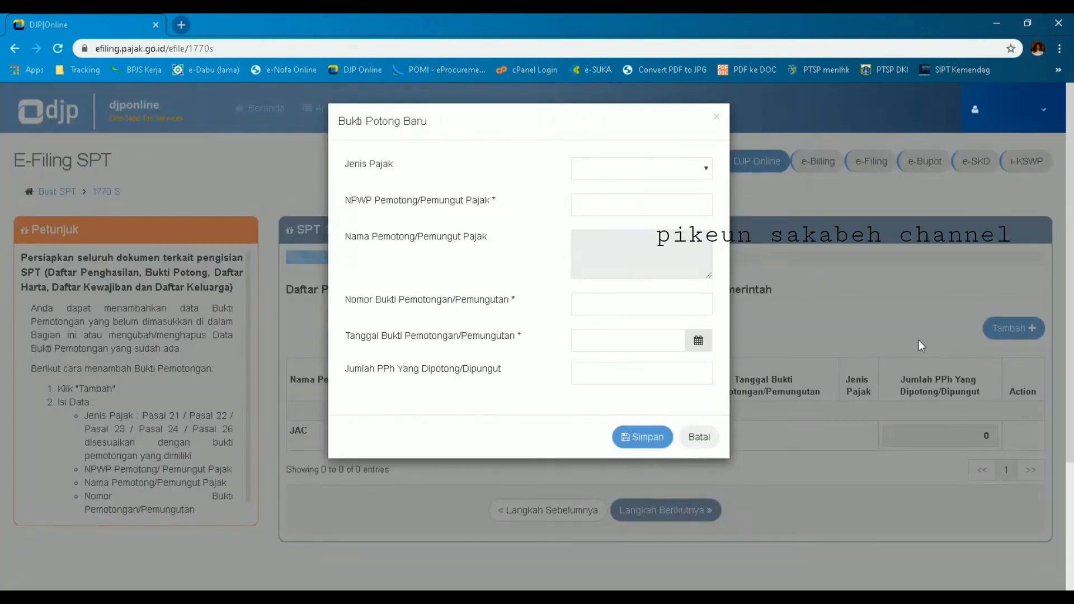
{"action": "left_click", "coordinate": [707, 171]}
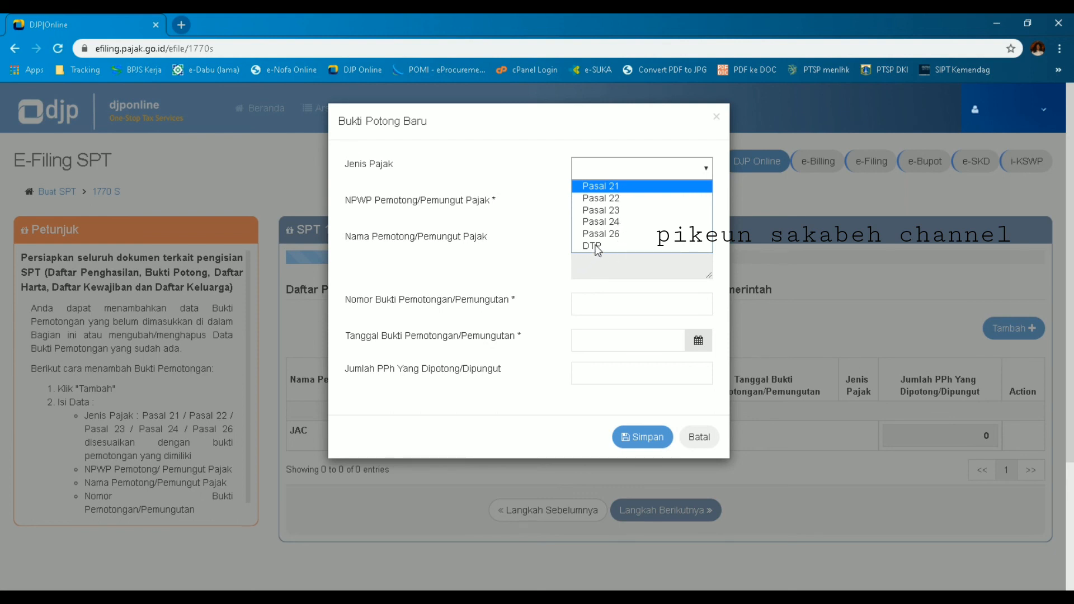
{"action": "left_click", "coordinate": [628, 189]}
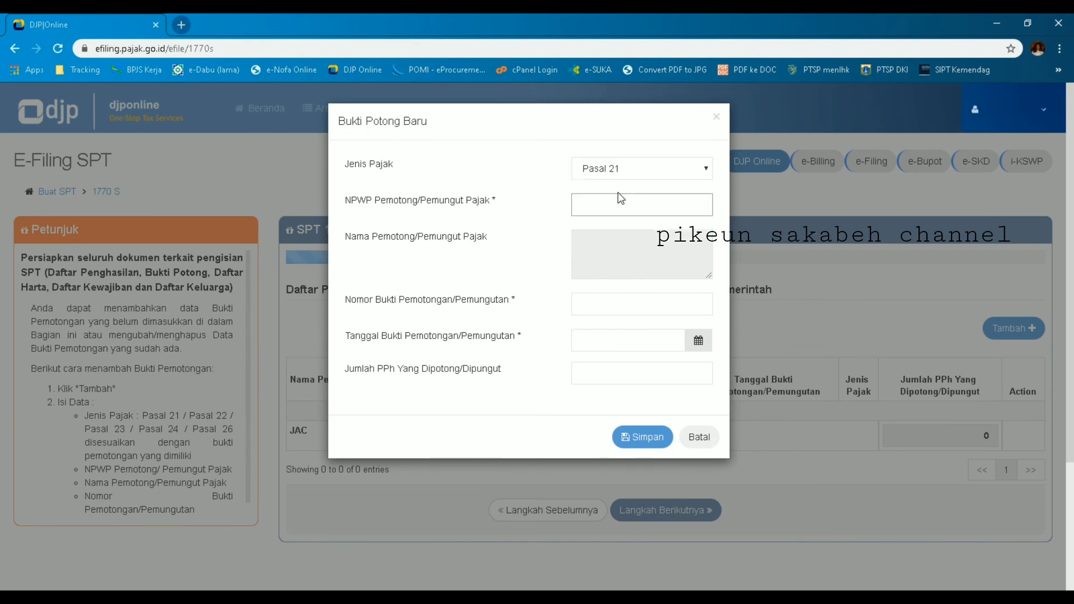
Step: Enter the withholder's NPWP so the name SUKSES MAJU is filled in
{"action": "left_click", "coordinate": [584, 212]}
{"action": "left_click", "coordinate": [580, 213]}
{"action": "type", "text": "1234567890123456"}
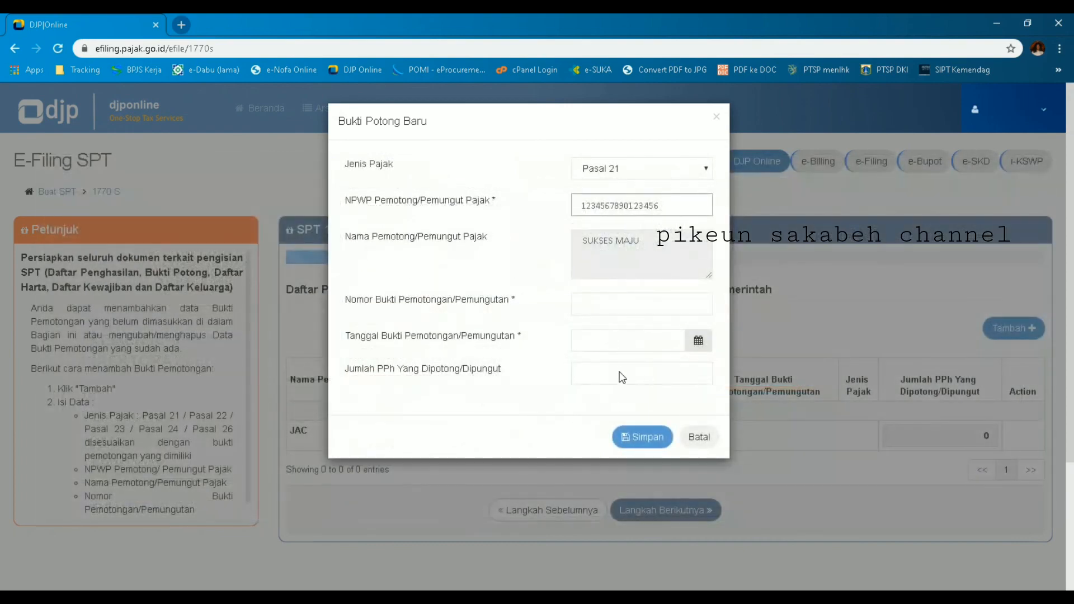
Step: Paste the withholding slip number and set the slip date to 08-01-2020
{"action": "left_click", "coordinate": [662, 313]}
{"action": "left_click", "coordinate": [698, 340]}
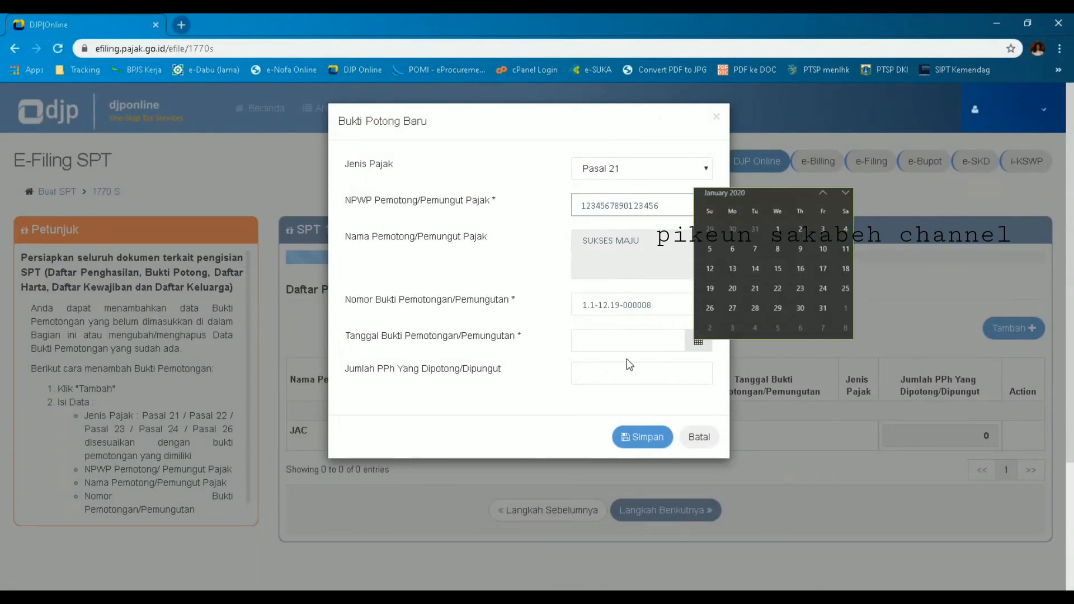
{"action": "left_click", "coordinate": [777, 251]}
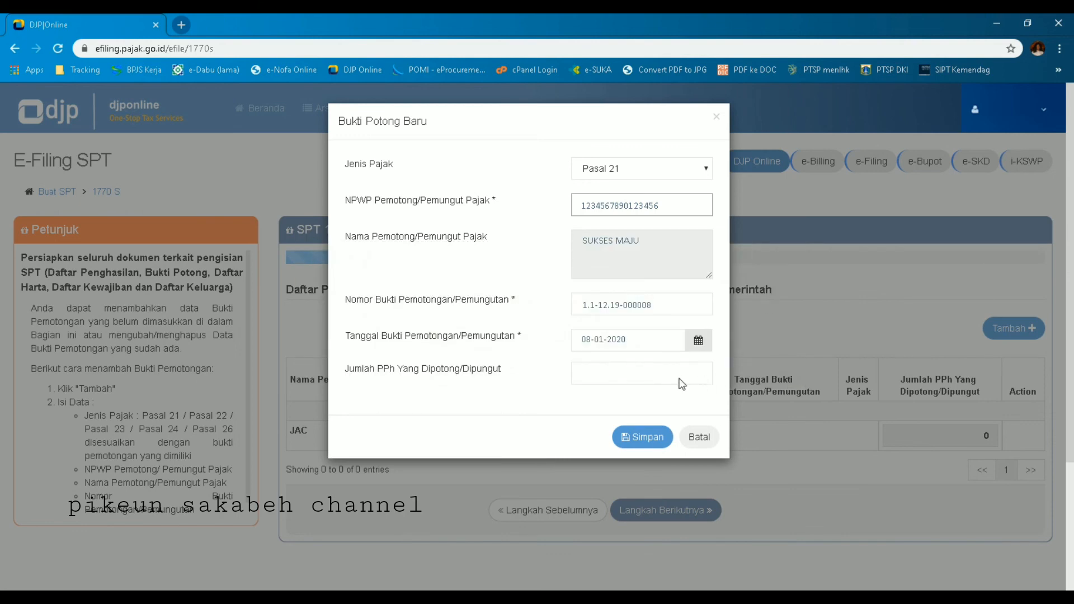
Step: Save the SUKSES MAJU Pasal 21 withholding slip and continue to step 3 of the return
{"action": "left_click", "coordinate": [642, 442]}
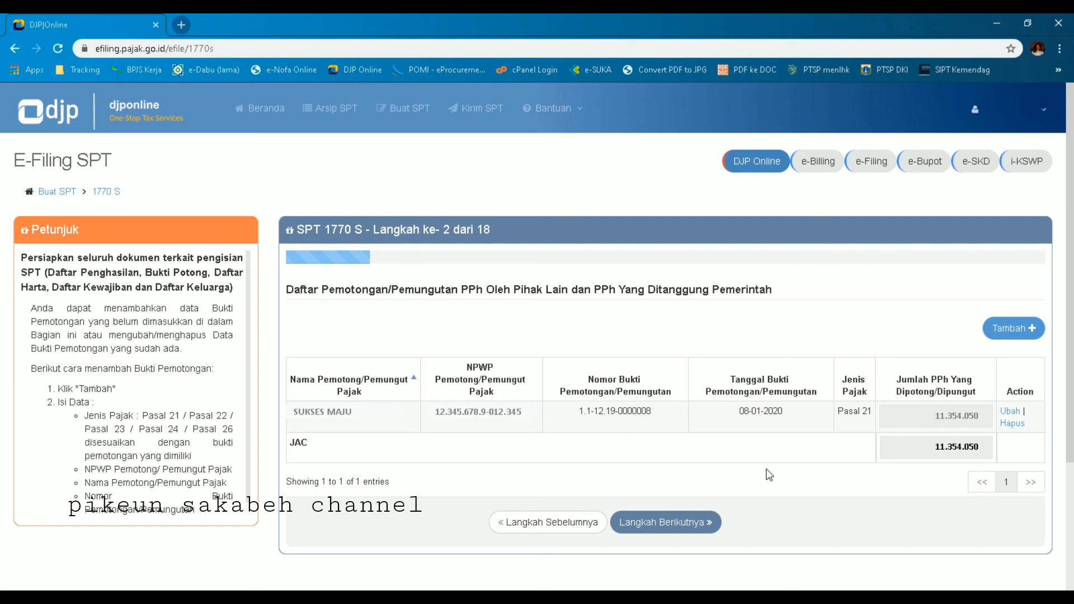
{"action": "left_click", "coordinate": [670, 522]}
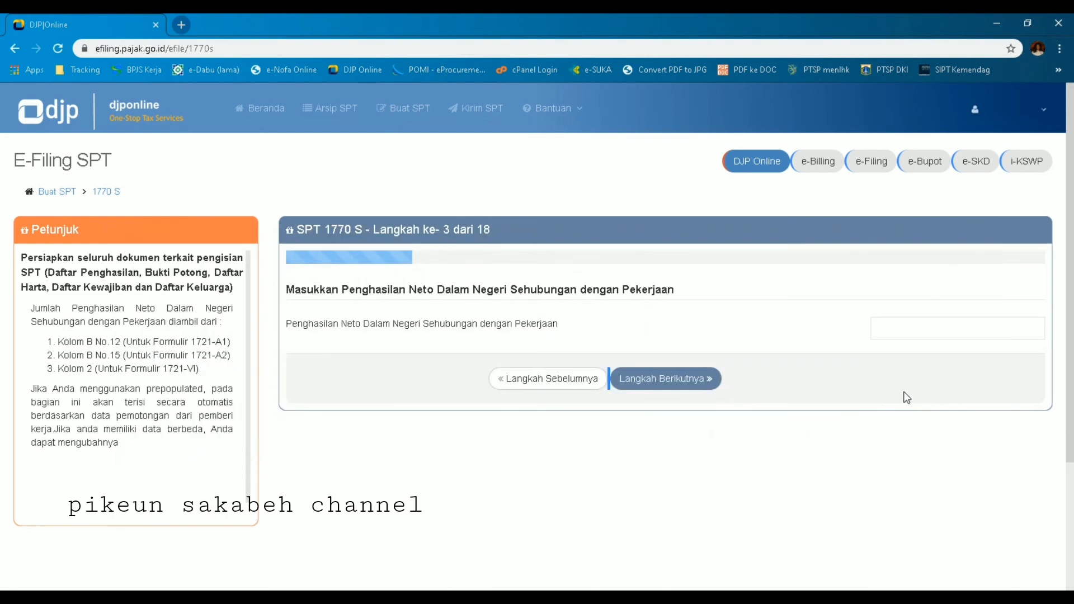
Step: Enter 176527690 as domestic net employment income and continue to step 4
{"action": "left_click", "coordinate": [979, 335]}
{"action": "type", "text": "176527690"}
{"action": "left_click", "coordinate": [676, 384]}
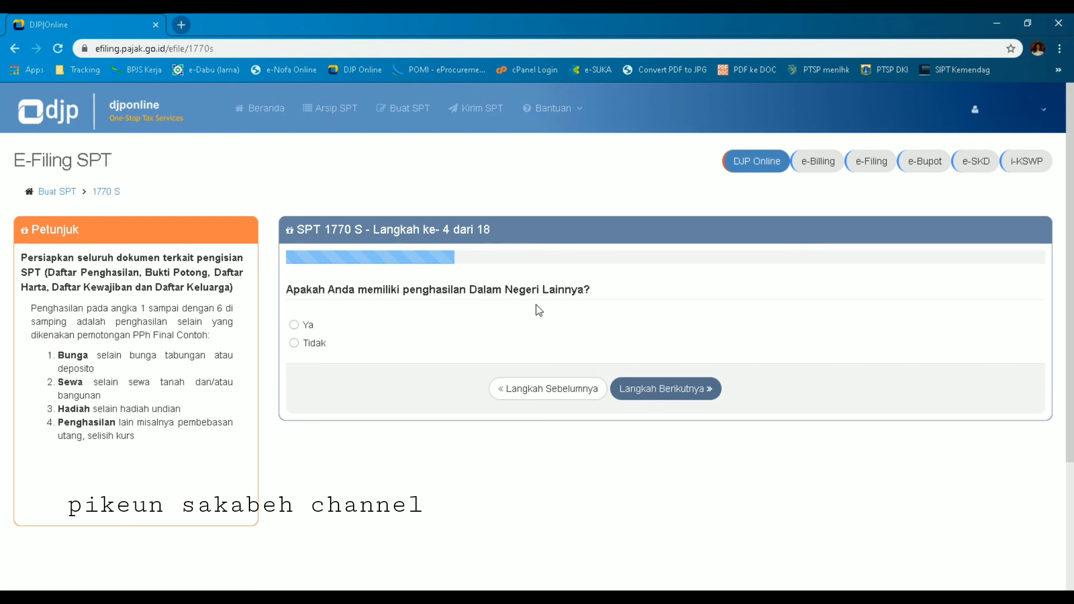
Step: Answer Tidak to other domestic income and move on to step 5
{"action": "left_click", "coordinate": [294, 325]}
{"action": "scroll", "coordinate": [294, 322], "scroll_direction": "down", "scroll_amount": 1}
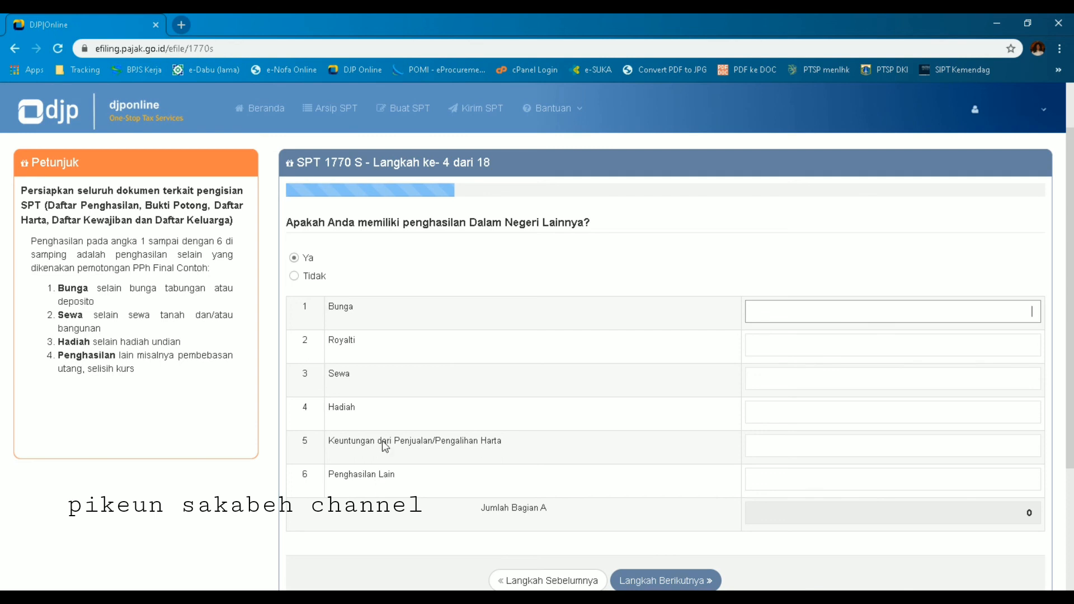
{"action": "left_click", "coordinate": [294, 277]}
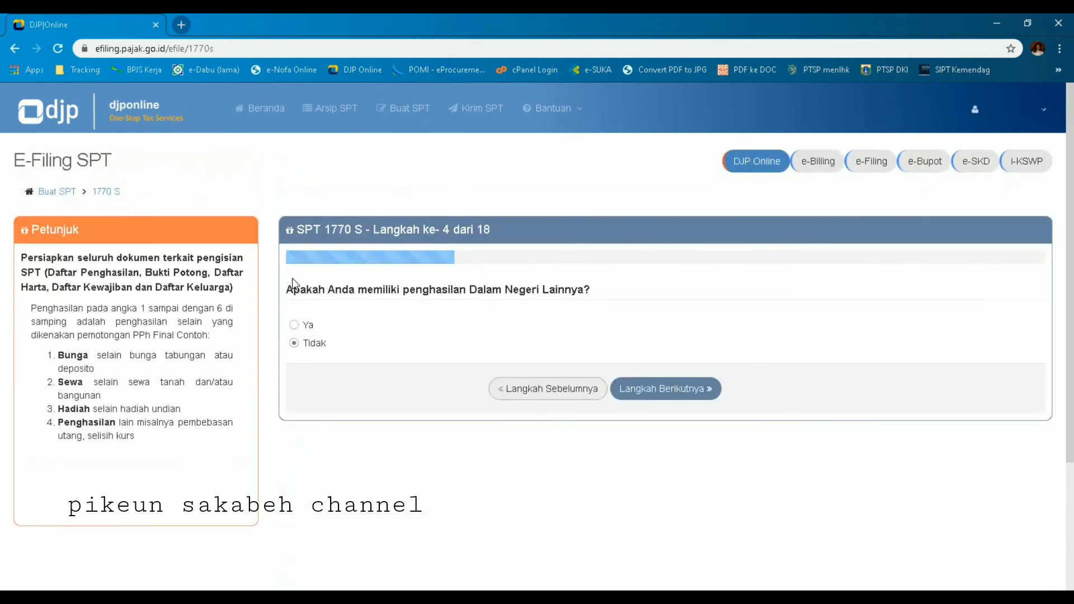
{"action": "left_click", "coordinate": [700, 390]}
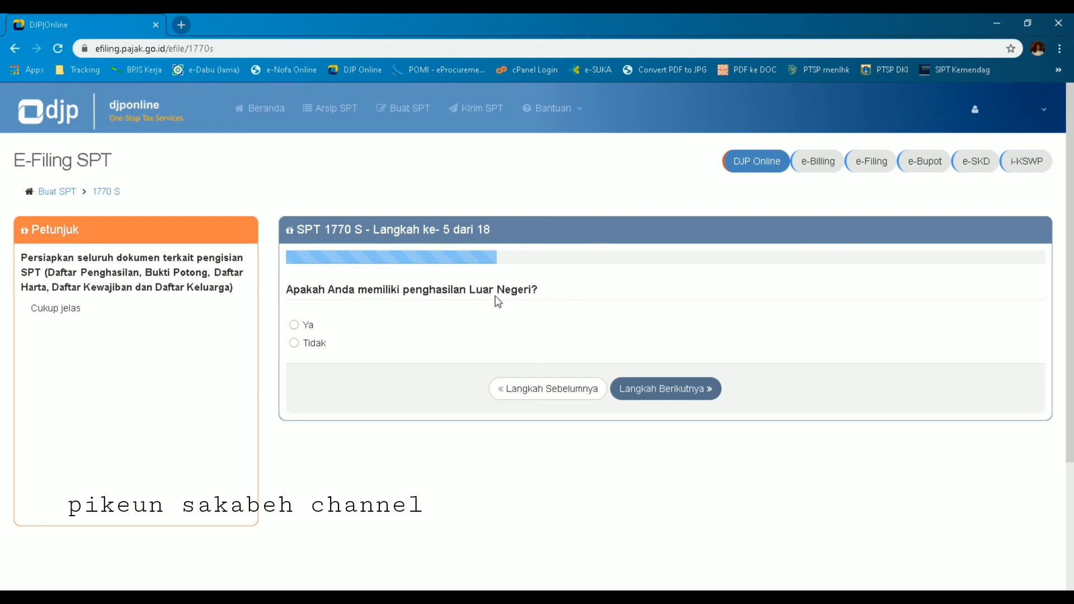
Step: Answer Tidak to foreign (Luar Negeri) income and proceed to step 6
{"action": "left_click", "coordinate": [294, 327]}
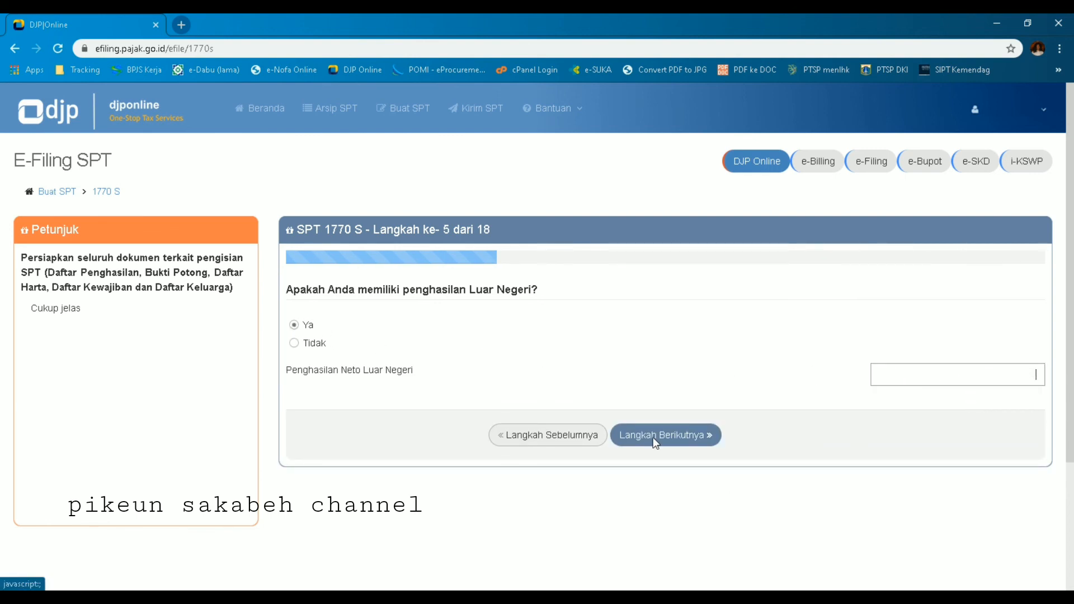
{"action": "left_click", "coordinate": [294, 345]}
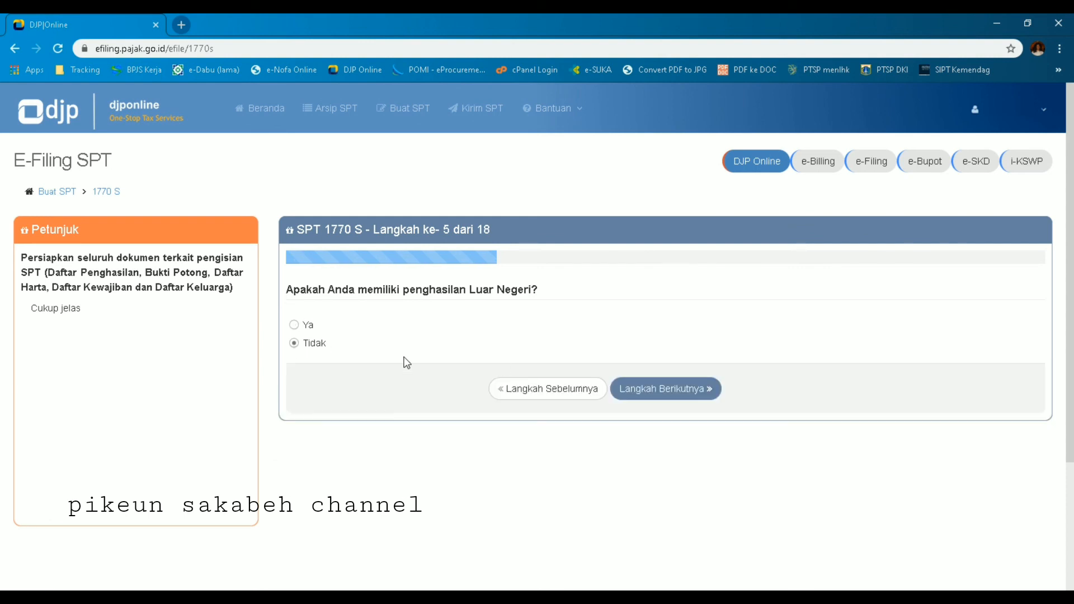
{"action": "left_click", "coordinate": [669, 398]}
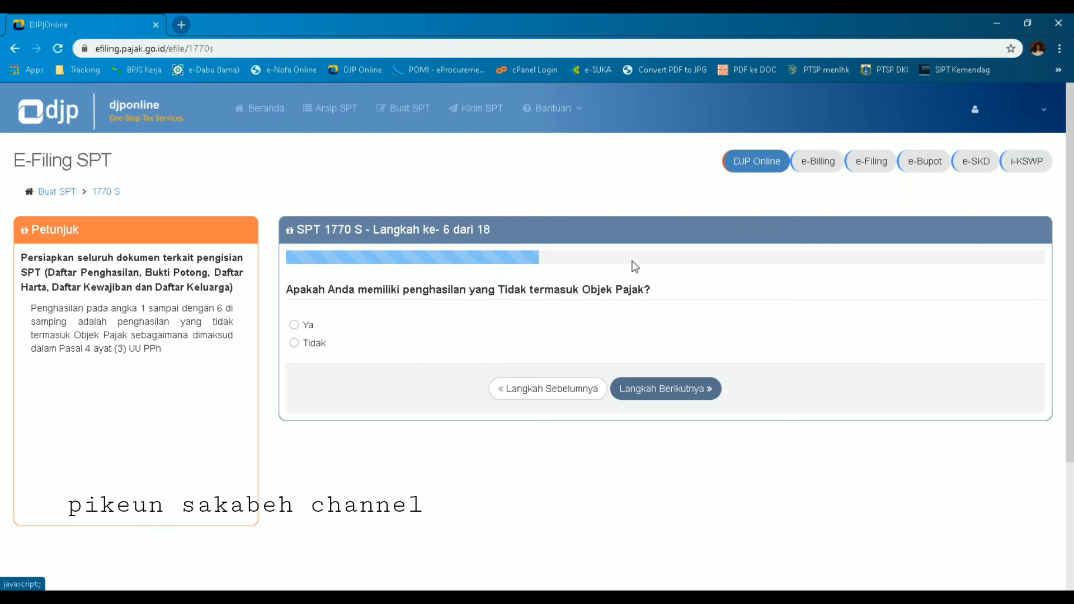
Step: Answer Tidak to income not counted as a tax object and continue to step 7
{"action": "left_click", "coordinate": [294, 326]}
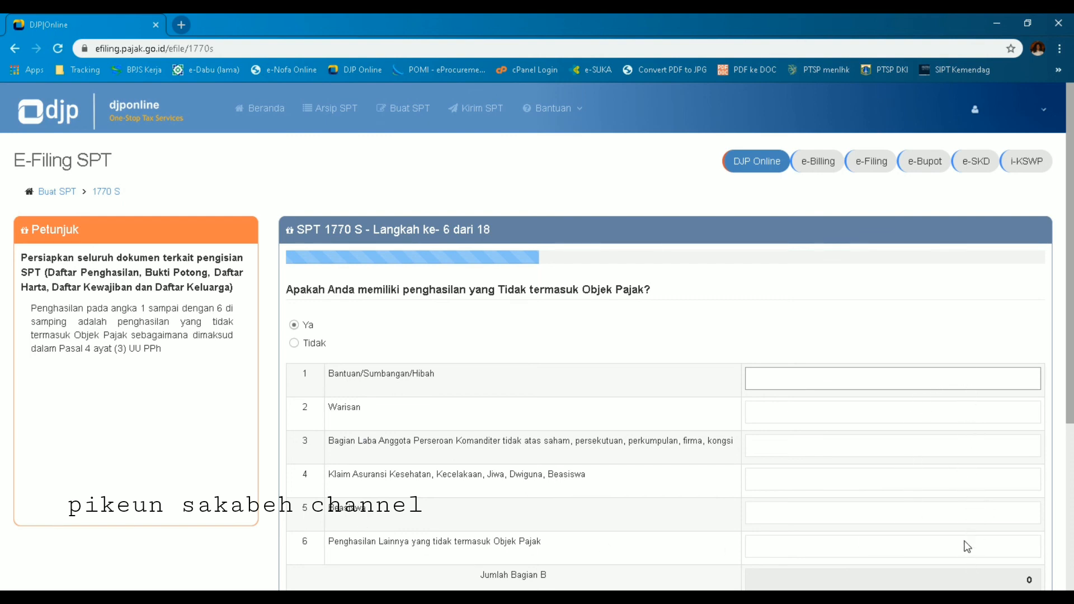
{"action": "left_click", "coordinate": [296, 347]}
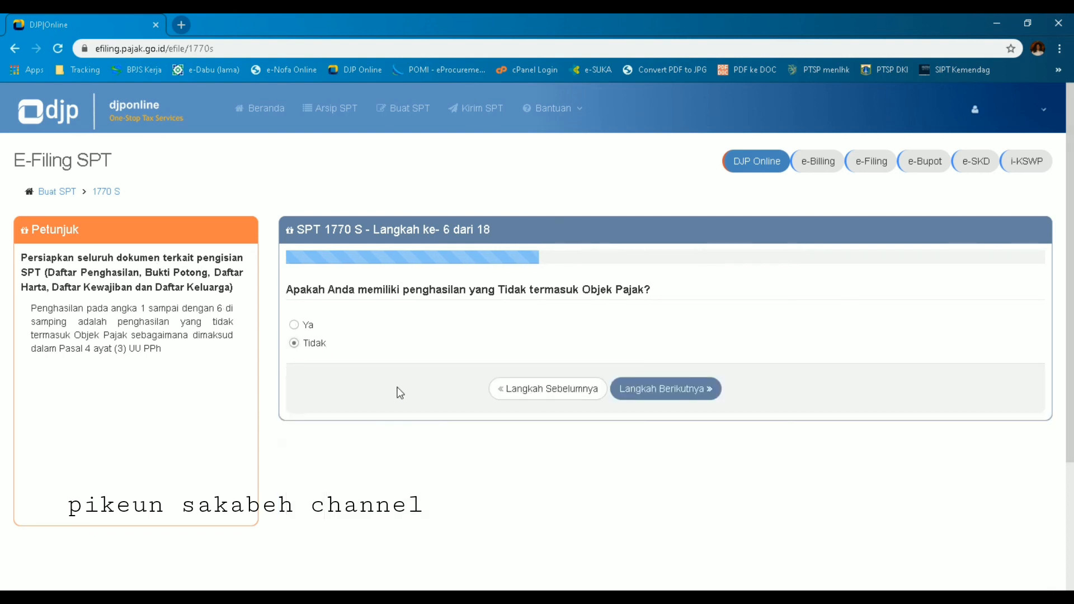
{"action": "left_click", "coordinate": [651, 396]}
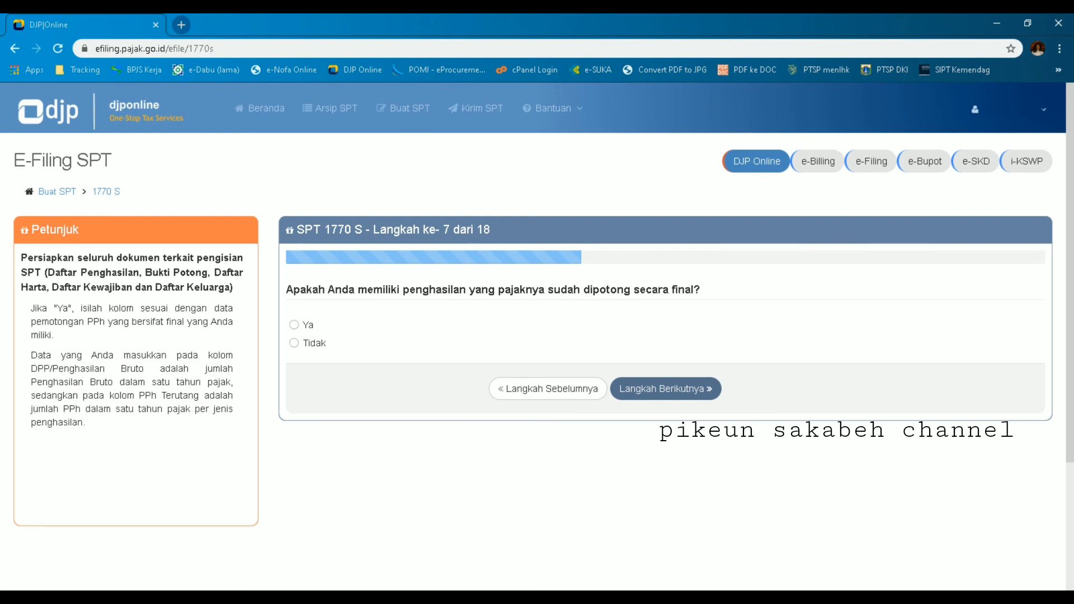
Step: Answer Ya to income already taxed as final and start a new Bagian A entry
{"action": "left_click", "coordinate": [294, 325]}
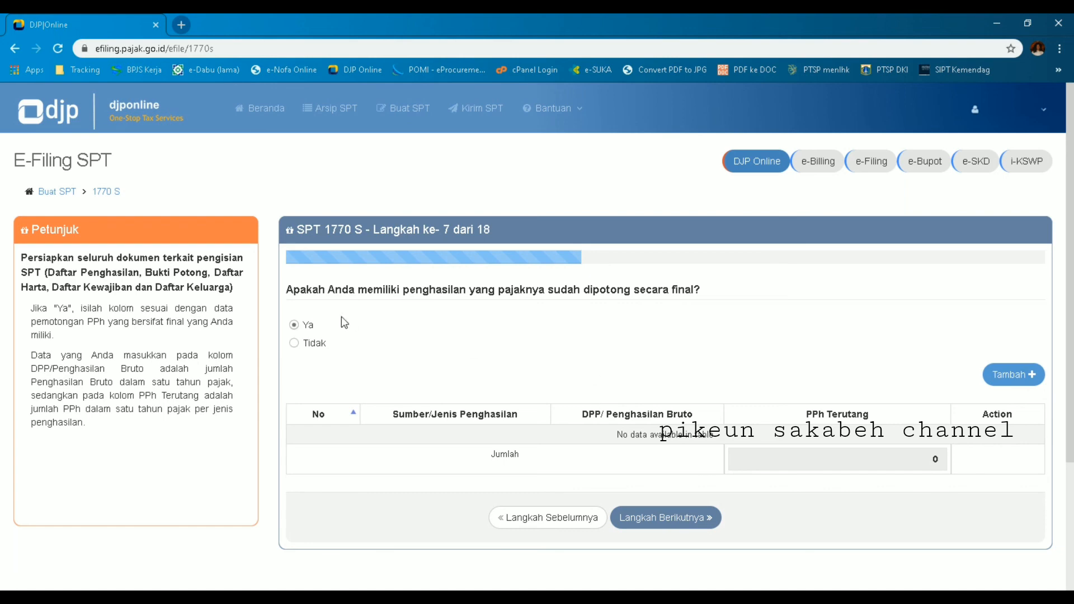
{"action": "left_click", "coordinate": [1027, 380]}
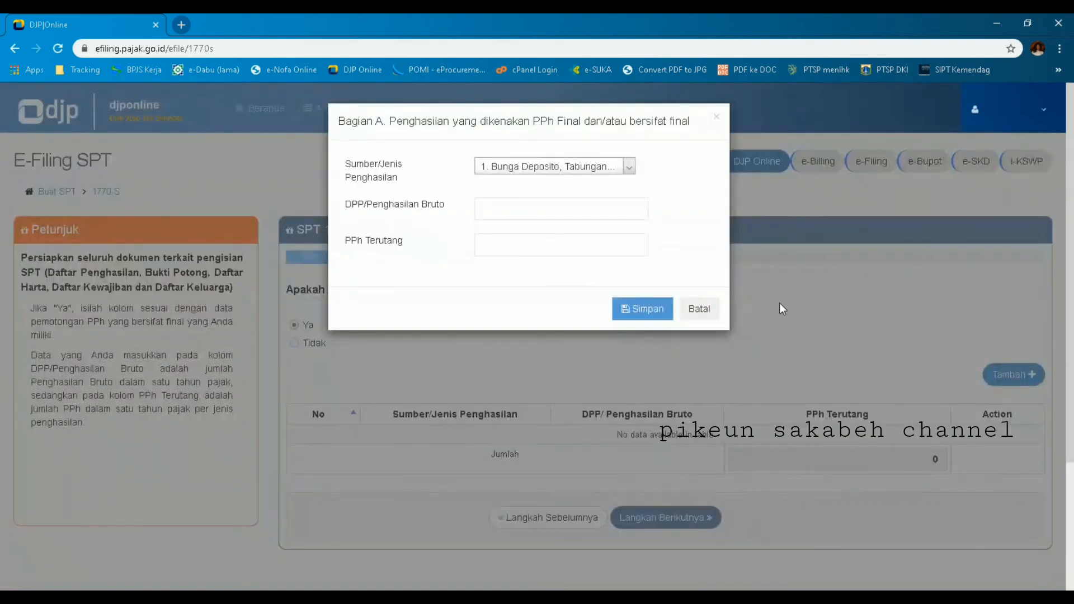
Step: Begin a final-income entry for 8. Sewa Atas Tanah dan Bangunan, then cancel it unsaved
{"action": "left_click", "coordinate": [630, 167]}
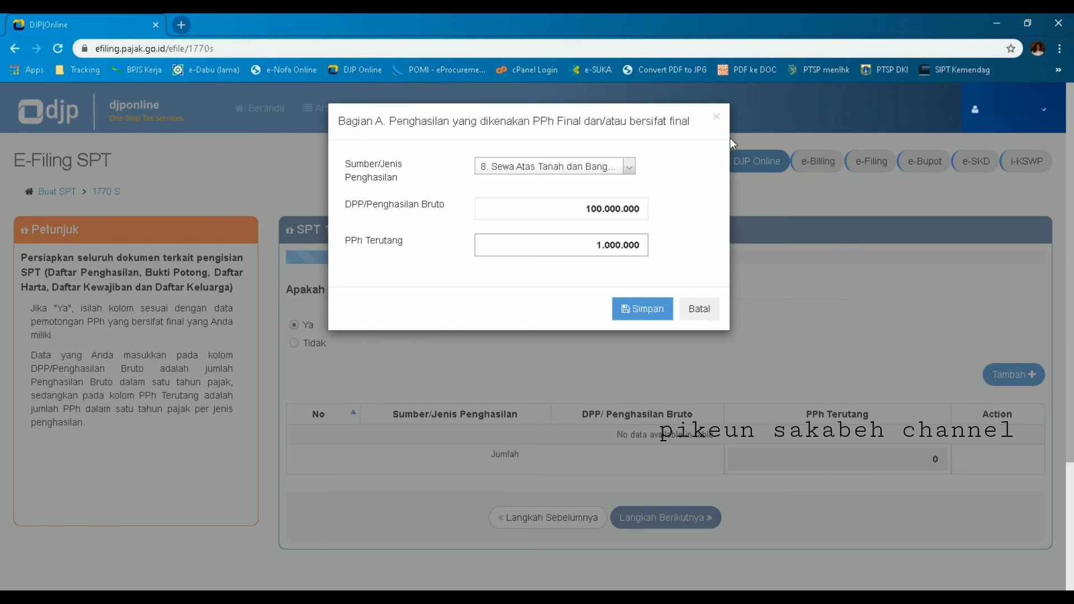
{"action": "left_click", "coordinate": [699, 308]}
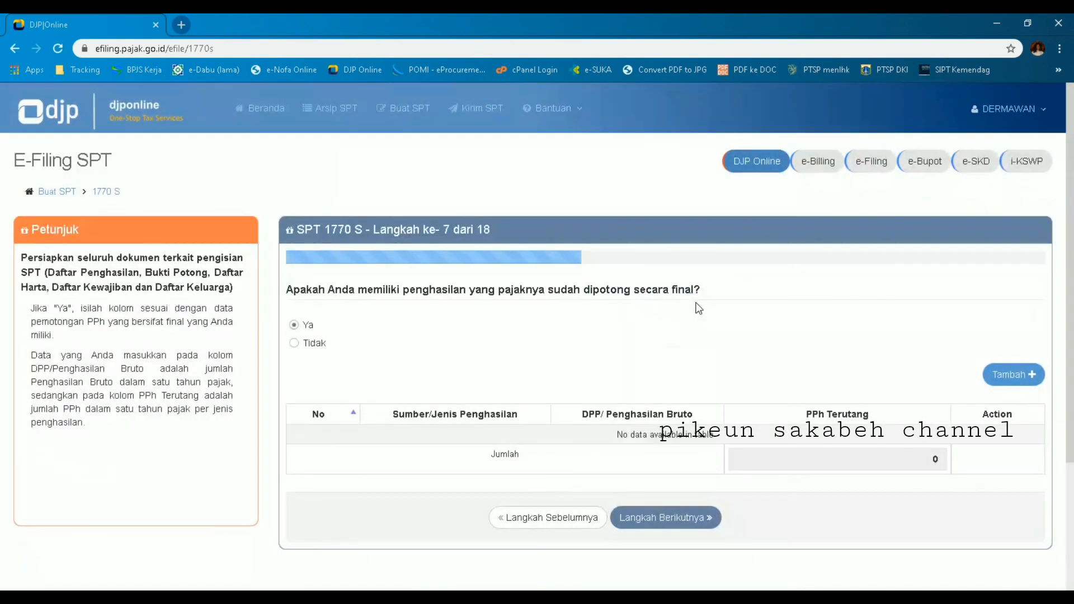
Step: Answer Ya to owning assets and import last year's house (061 Rumah, 2010, 550.000.000)
{"action": "left_click", "coordinate": [294, 343]}
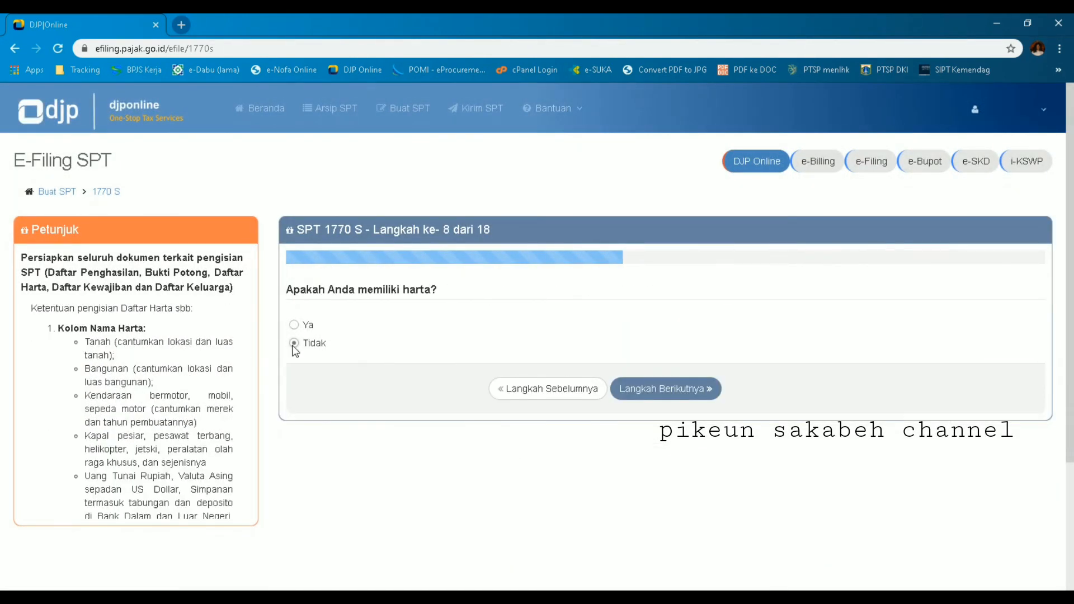
{"action": "left_click", "coordinate": [688, 392]}
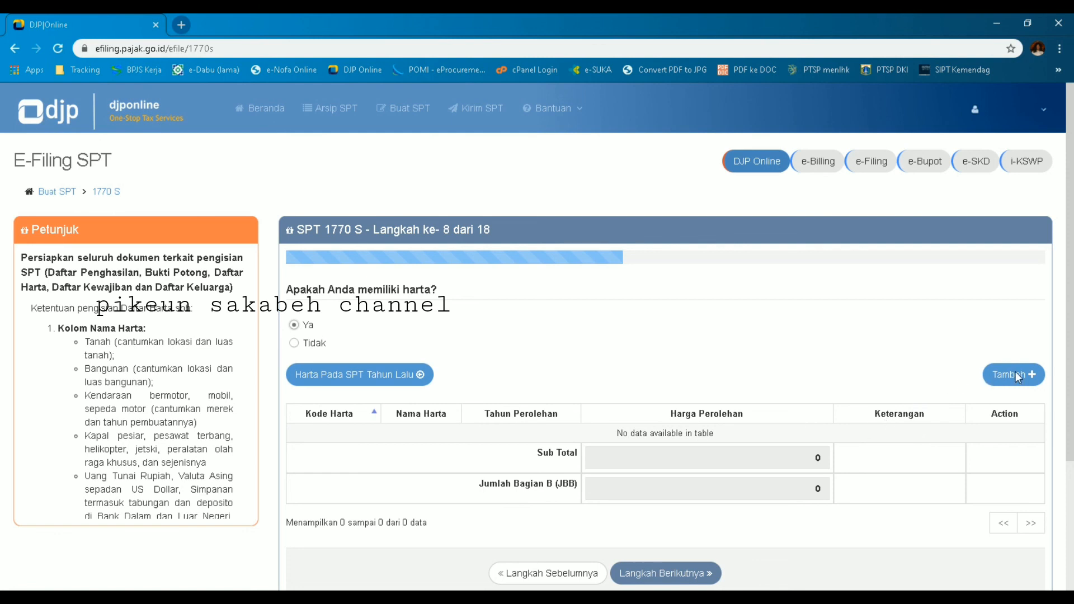
{"action": "left_click", "coordinate": [348, 376]}
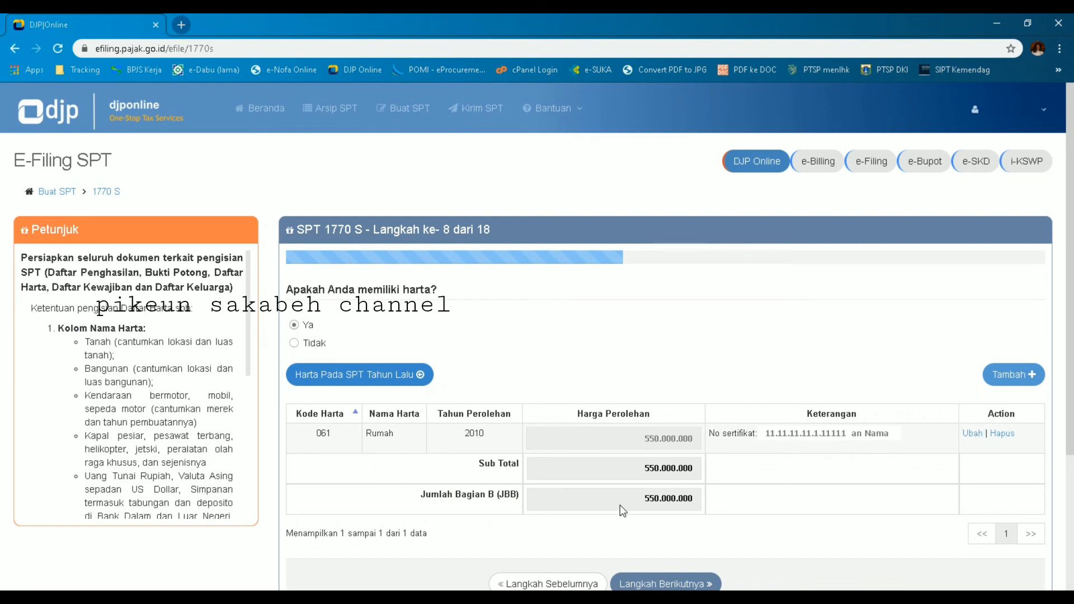
Step: Continue to step 9 and answer Ya to having debts
{"action": "left_click", "coordinate": [658, 583]}
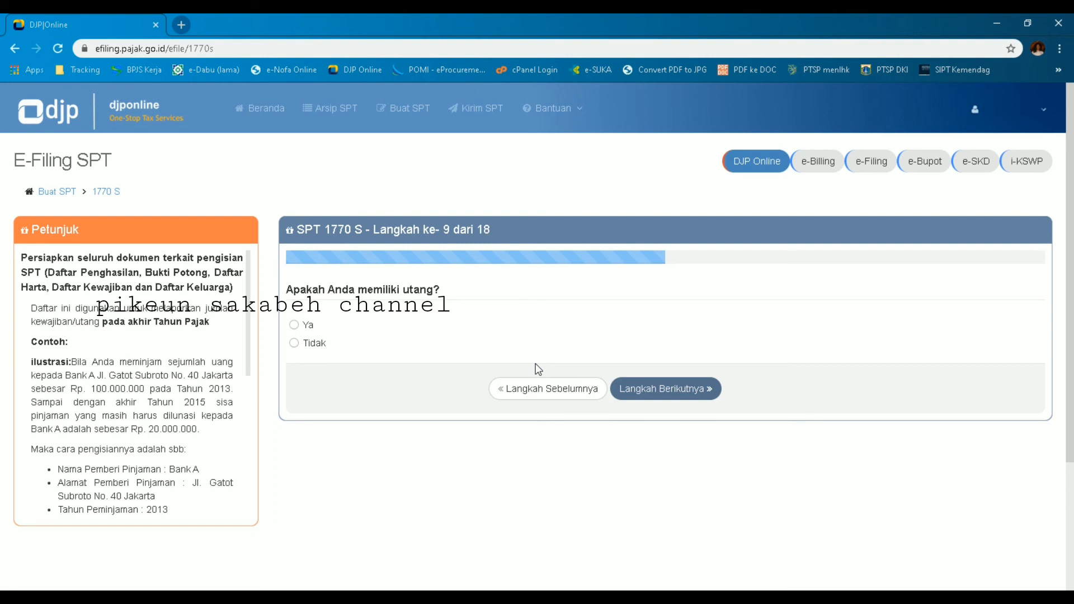
{"action": "left_click", "coordinate": [294, 327]}
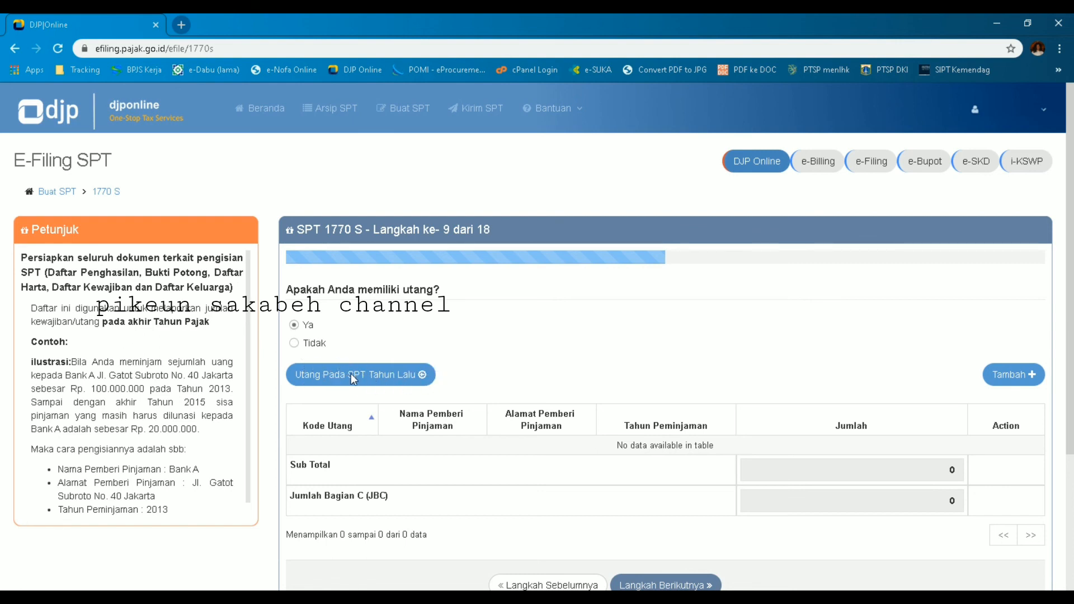
Step: Discard a started debt entry, answer Tidak to debts, and continue to step 10
{"action": "left_click", "coordinate": [1022, 371]}
{"action": "left_click", "coordinate": [499, 163]}
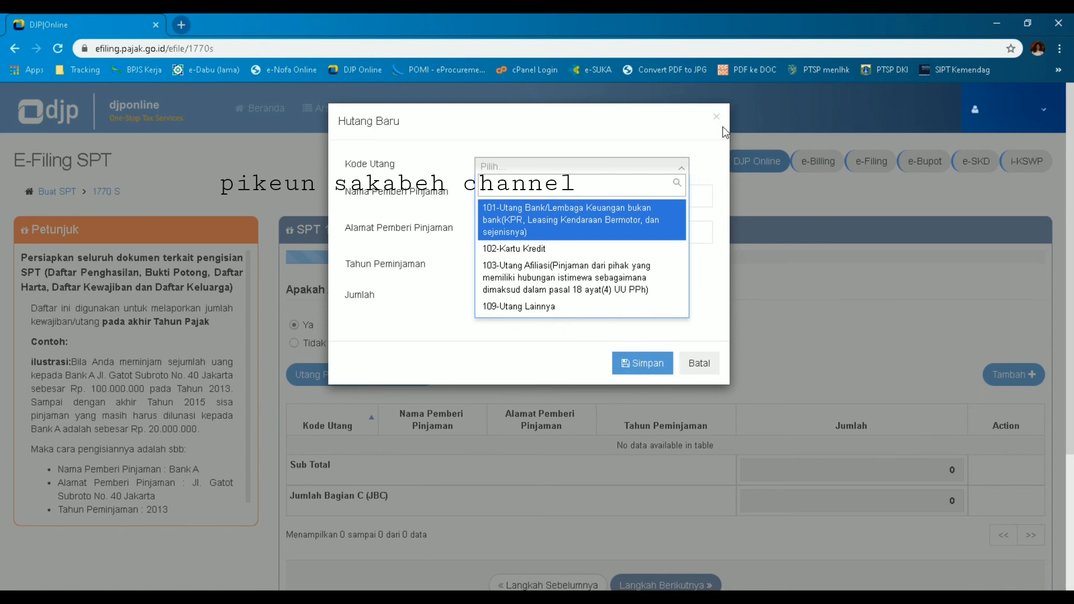
{"action": "left_click", "coordinate": [709, 365]}
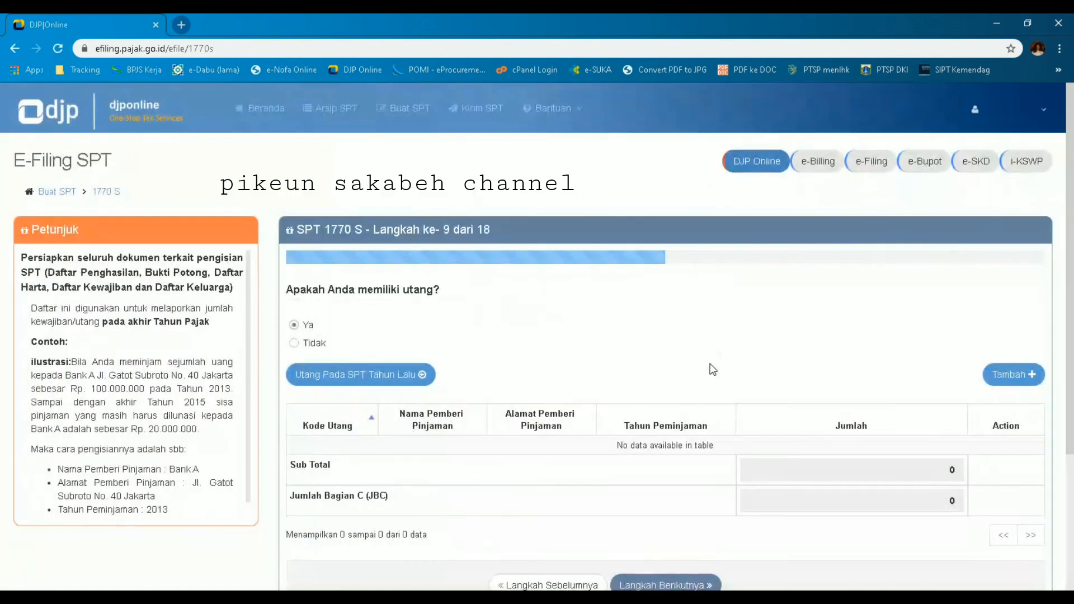
{"action": "left_click", "coordinate": [294, 344]}
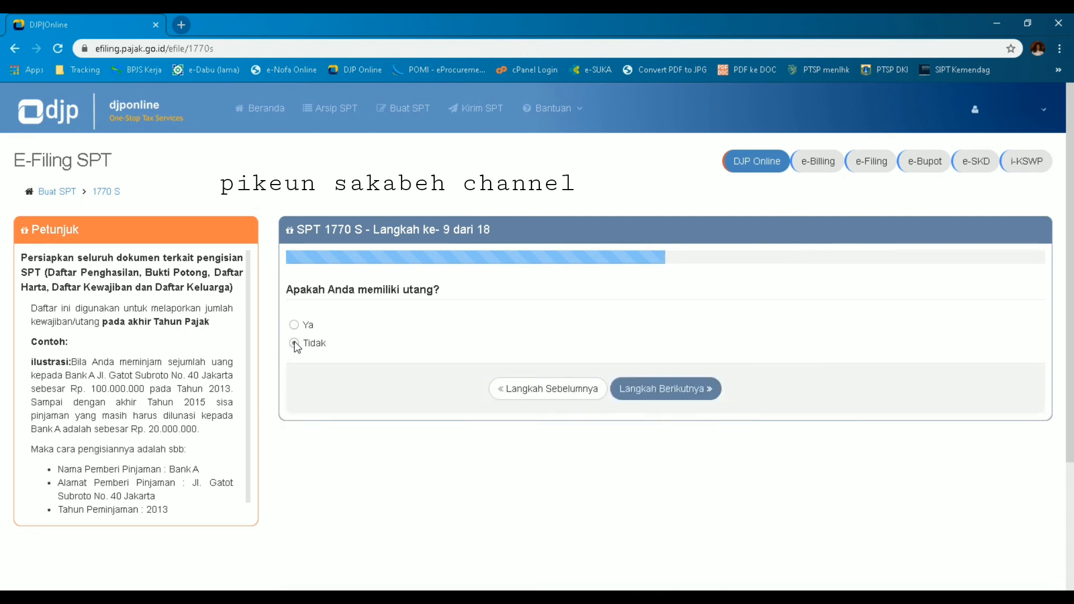
{"action": "left_click", "coordinate": [653, 393]}
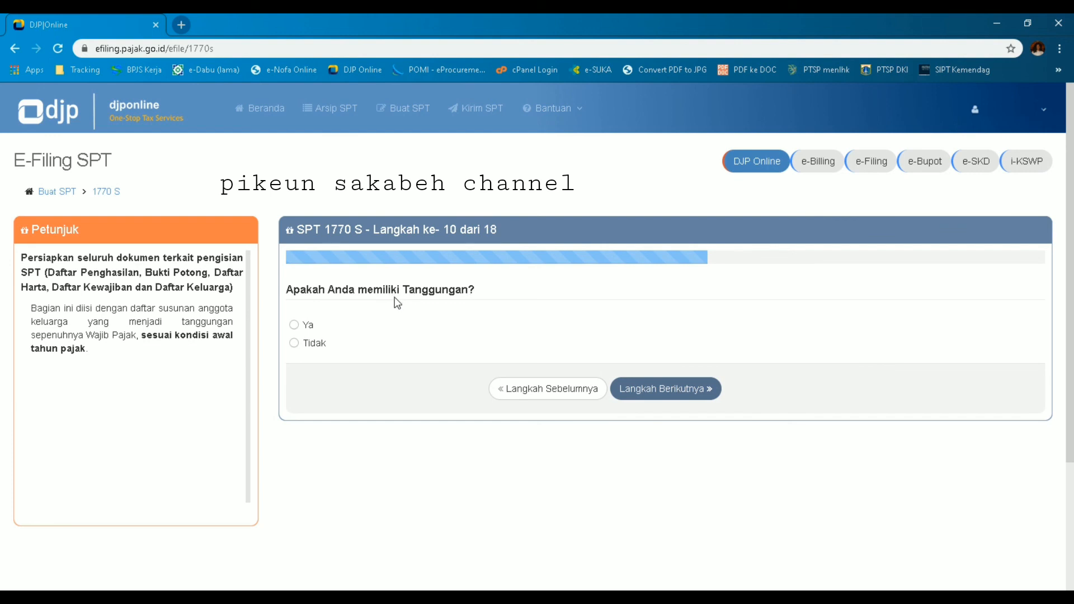
Step: Answer Ya to dependents, import the two dependents from last year's return, and start a new one
{"action": "left_click", "coordinate": [294, 345]}
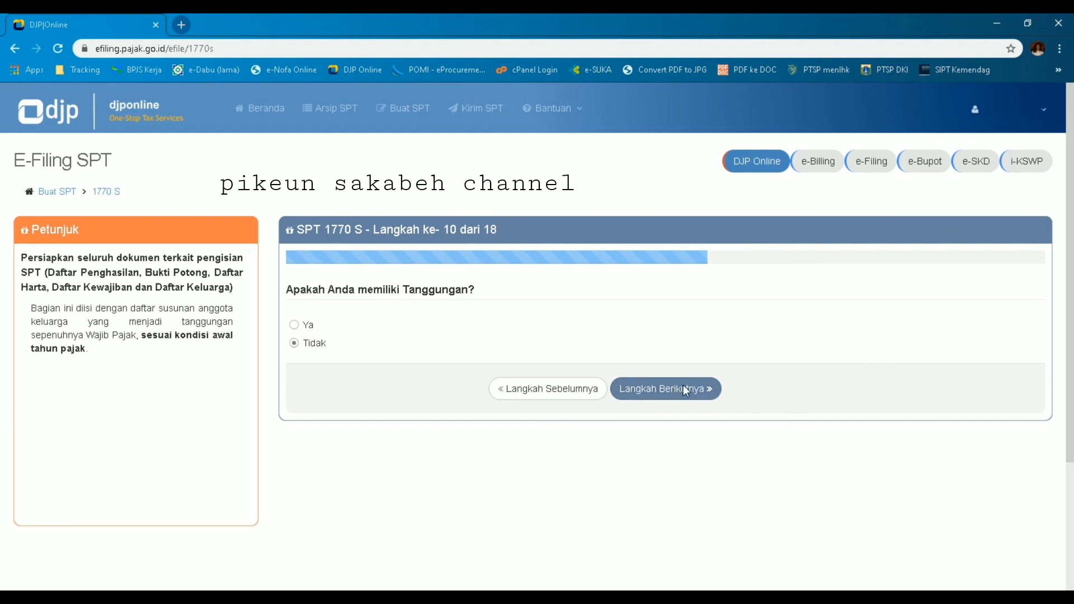
{"action": "left_click", "coordinate": [294, 325]}
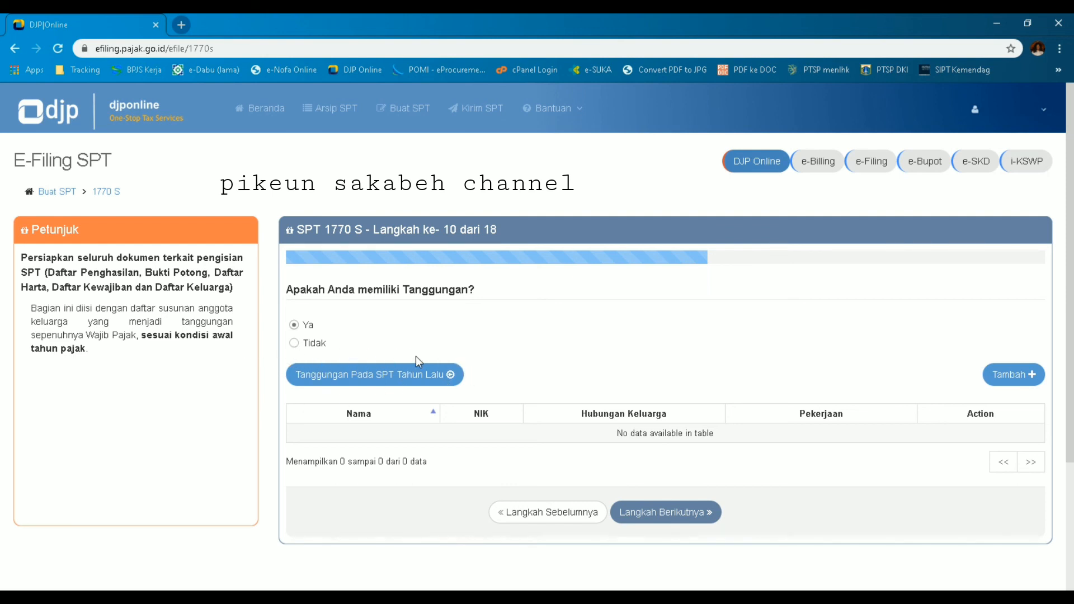
{"action": "left_click", "coordinate": [373, 382]}
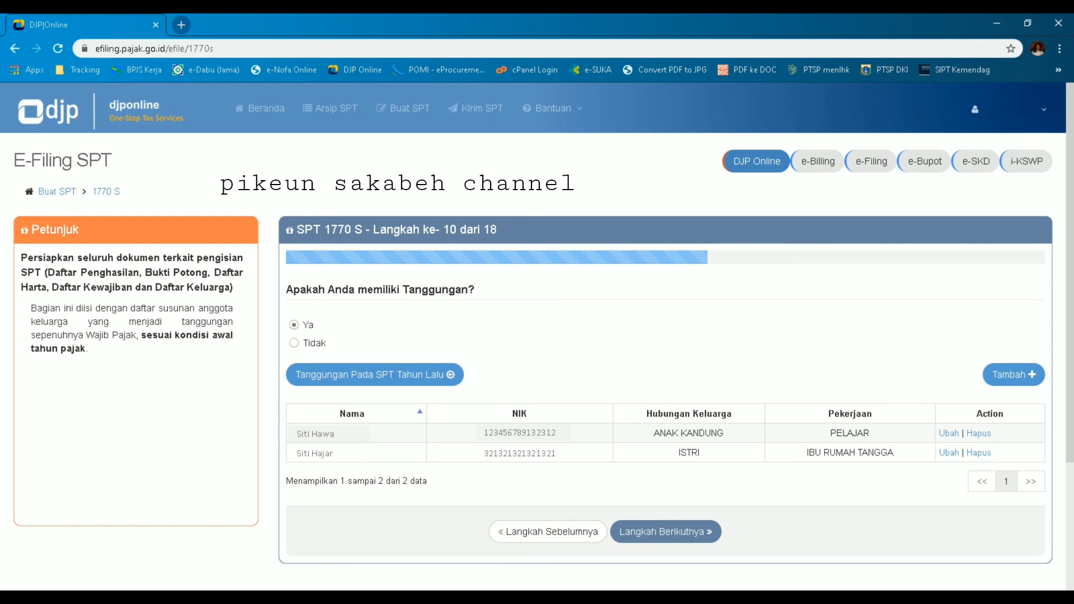
{"action": "left_click", "coordinate": [1021, 375]}
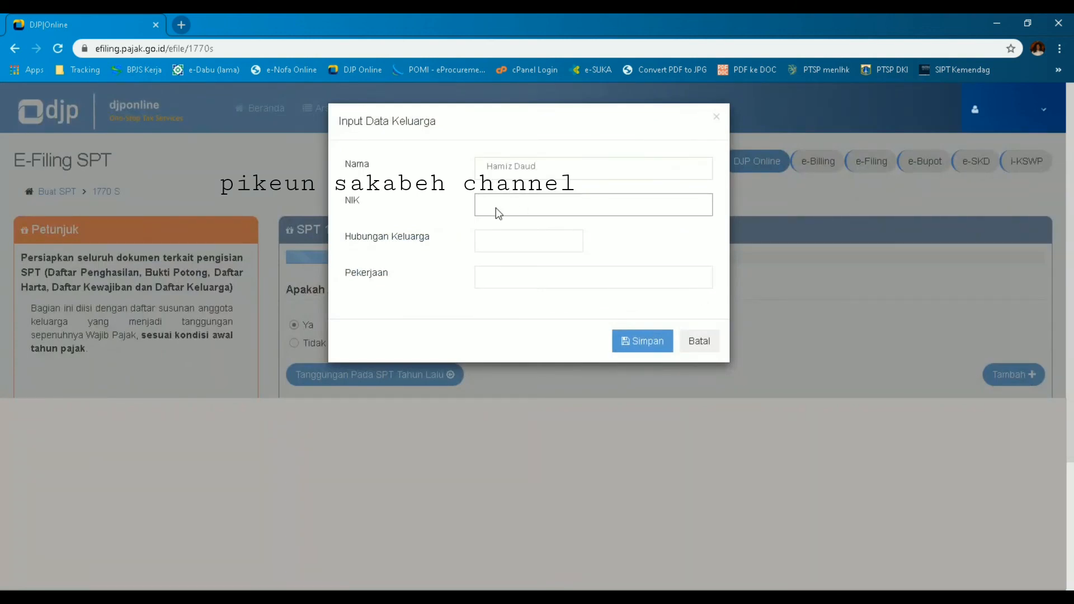
Step: Add a third dependent: enter their NIK, ANAK KANDUNG, occupation Belum Bekerja, then continue
{"action": "type", "text": "11223344556677"}
{"action": "left_click", "coordinate": [512, 244]}
{"action": "type", "text": "ANAK KANDUNG"}
{"action": "left_click", "coordinate": [502, 282]}
{"action": "type", "text": "Belum Bekerja"}
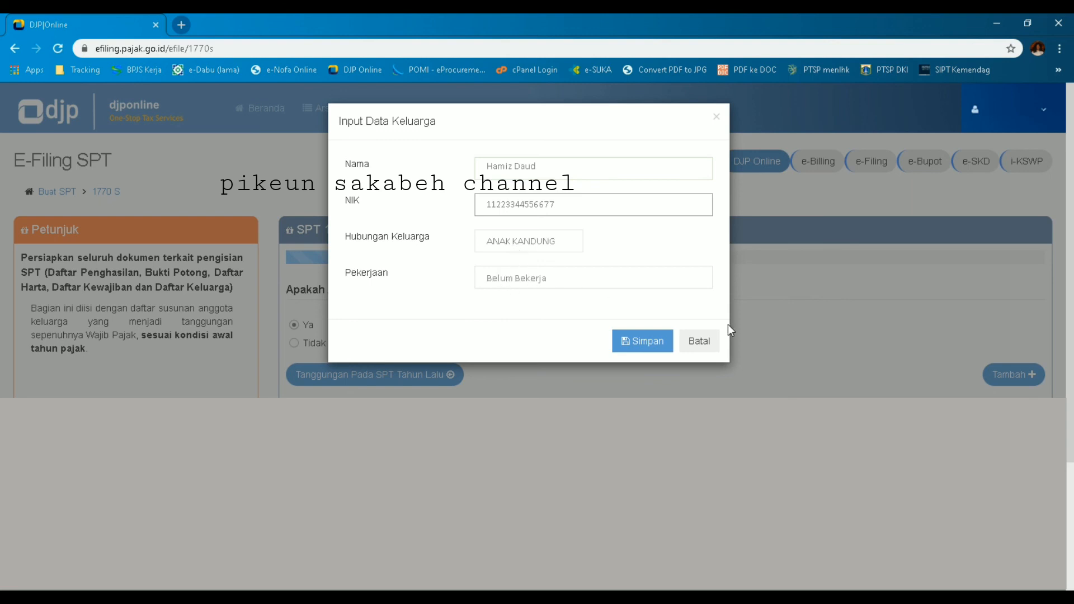
{"action": "left_click", "coordinate": [642, 347]}
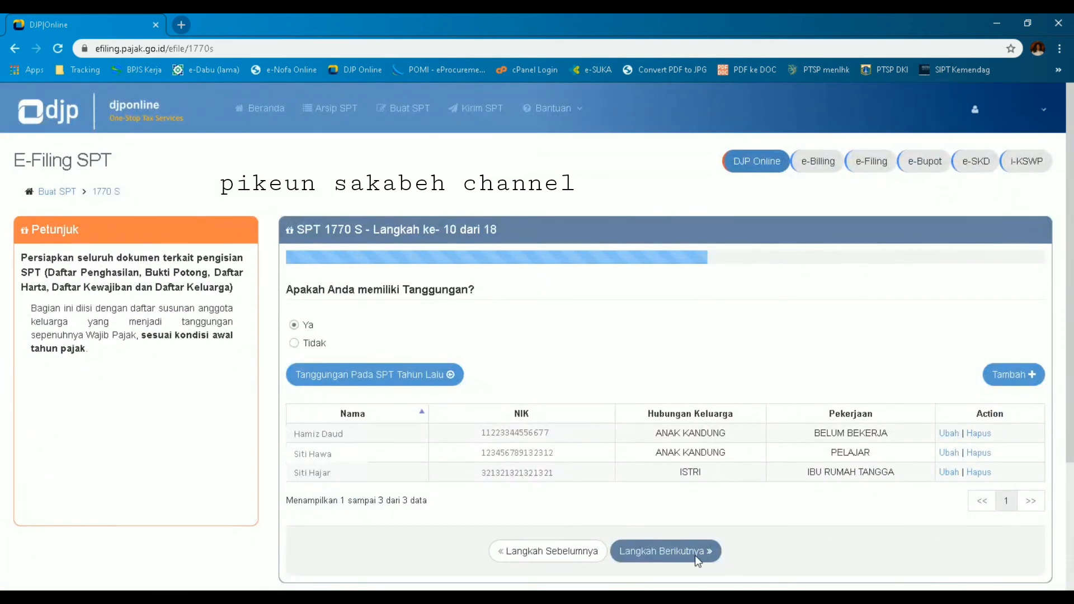
{"action": "left_click", "coordinate": [656, 552]}
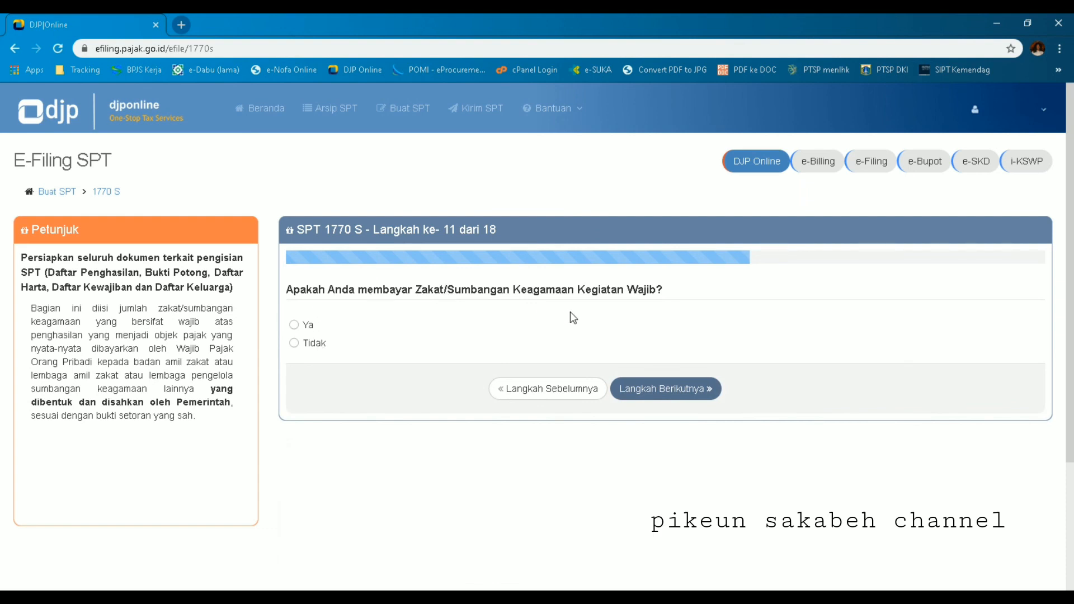
Step: Answer Tidak to the zakat question and continue to step 12
{"action": "left_click", "coordinate": [295, 326]}
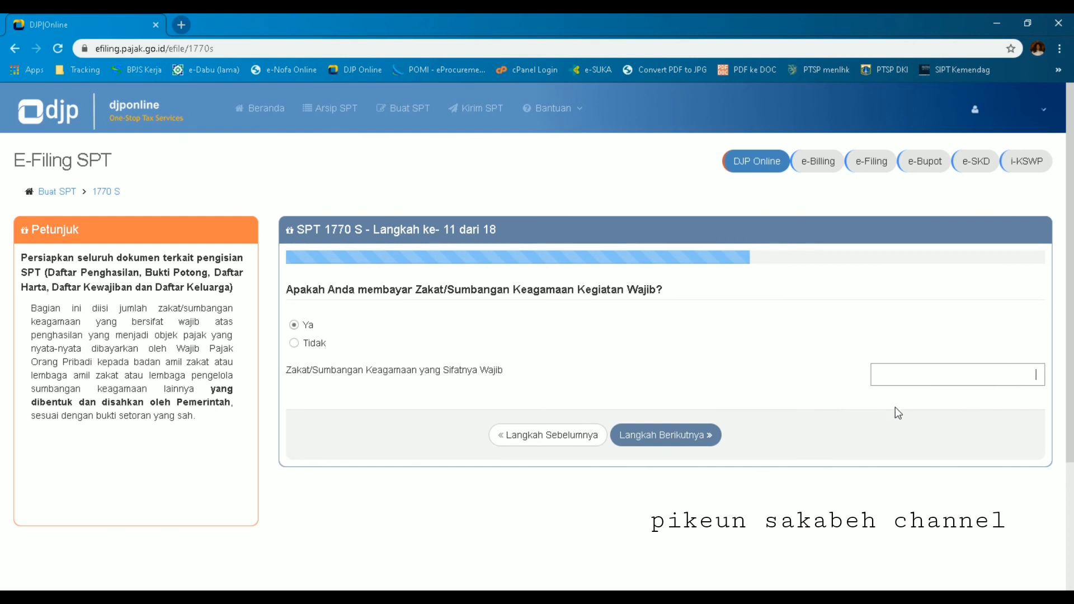
{"action": "left_click", "coordinate": [293, 344]}
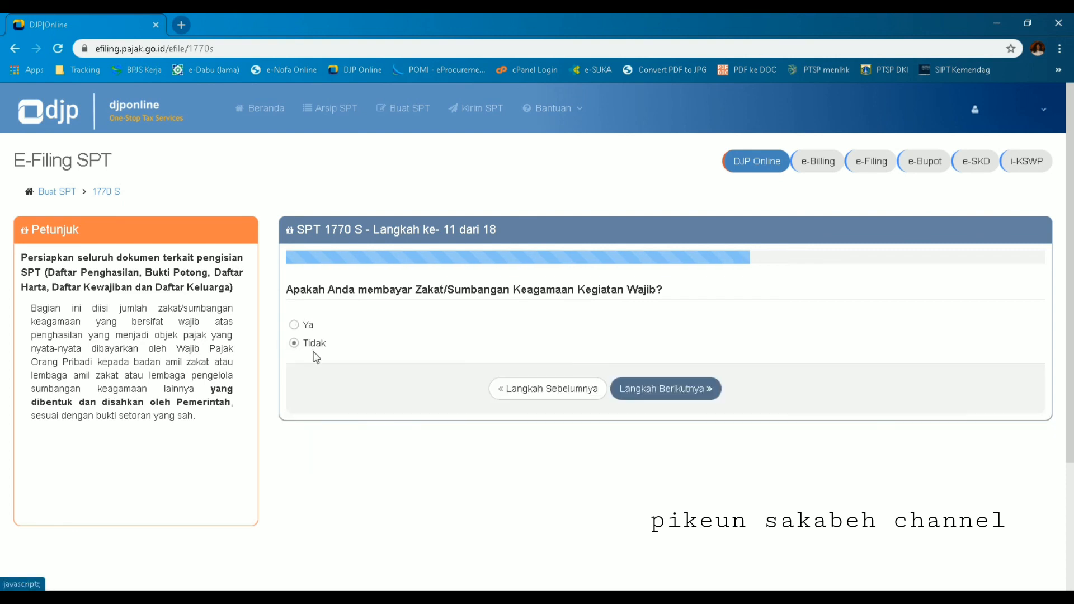
{"action": "left_click", "coordinate": [678, 391]}
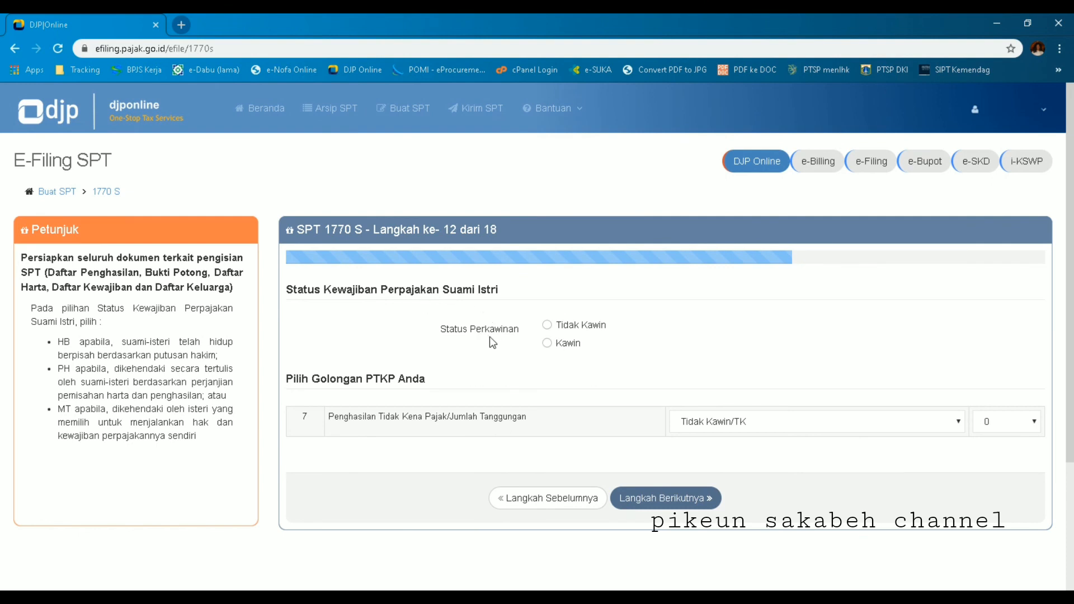
Step: Set marital status to Kawin with 2 dependents (PTKP K/2) and continue
{"action": "left_click", "coordinate": [549, 324]}
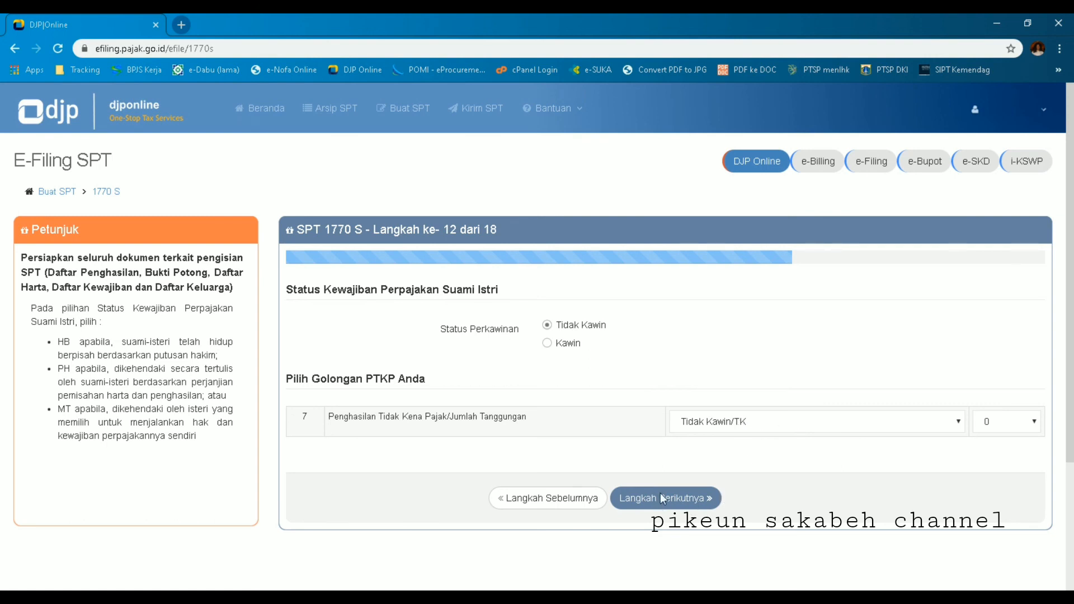
{"action": "left_click", "coordinate": [547, 344]}
{"action": "left_click", "coordinate": [1034, 491]}
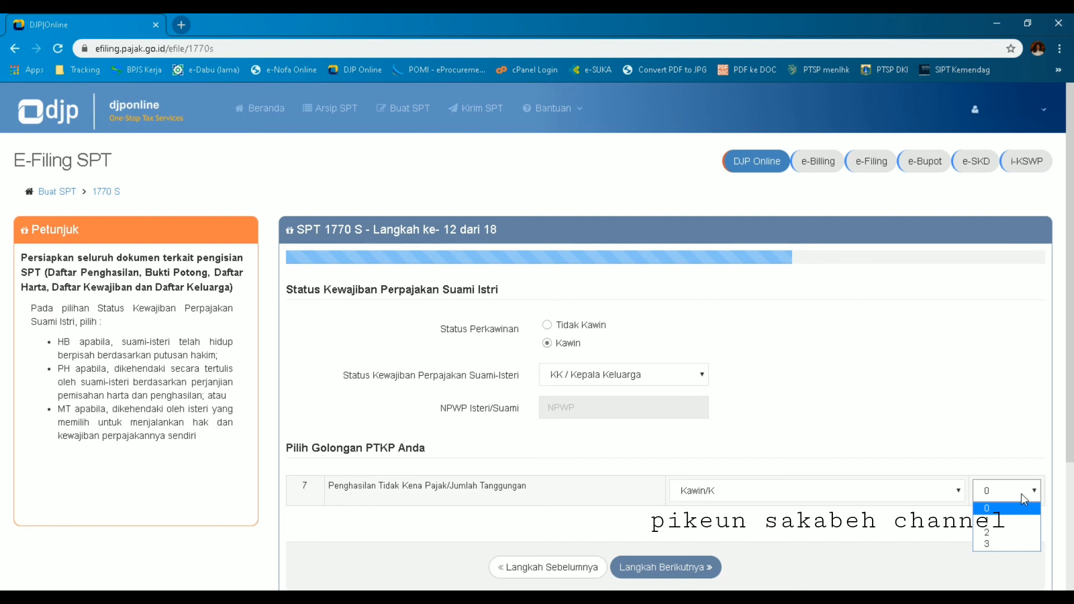
{"action": "left_click", "coordinate": [989, 535]}
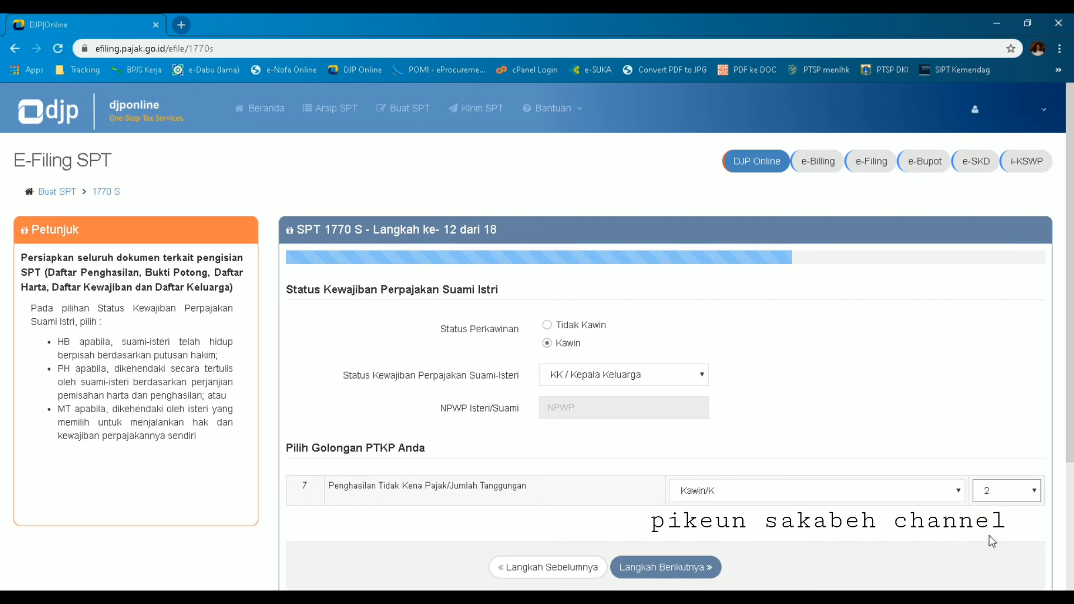
{"action": "left_click", "coordinate": [662, 568]}
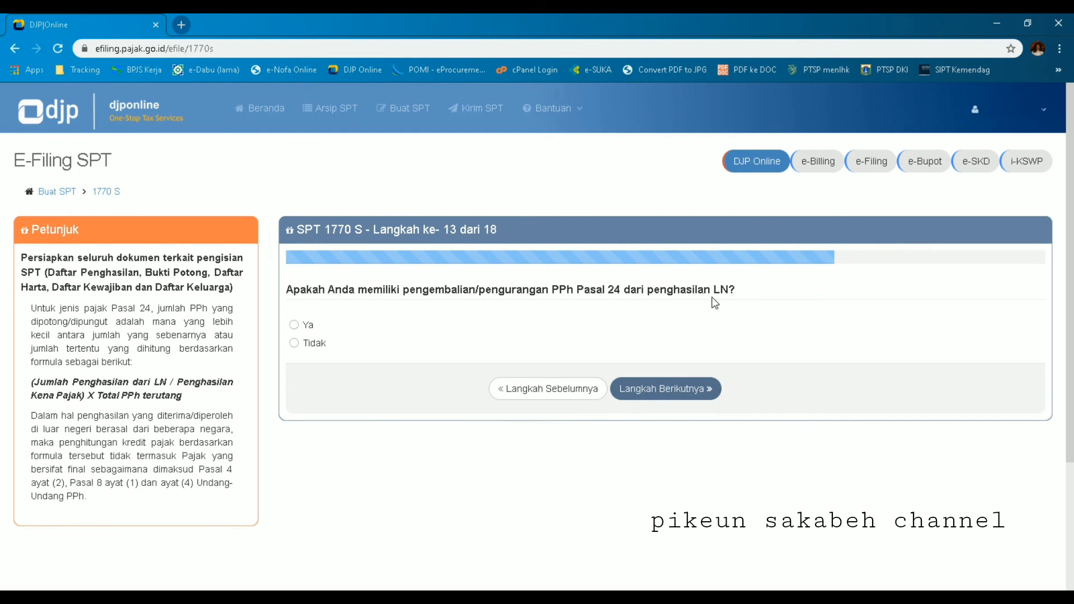
Step: Answer Tidak to the PPh Pasal 24 foreign tax credit question and continue
{"action": "left_click", "coordinate": [300, 327]}
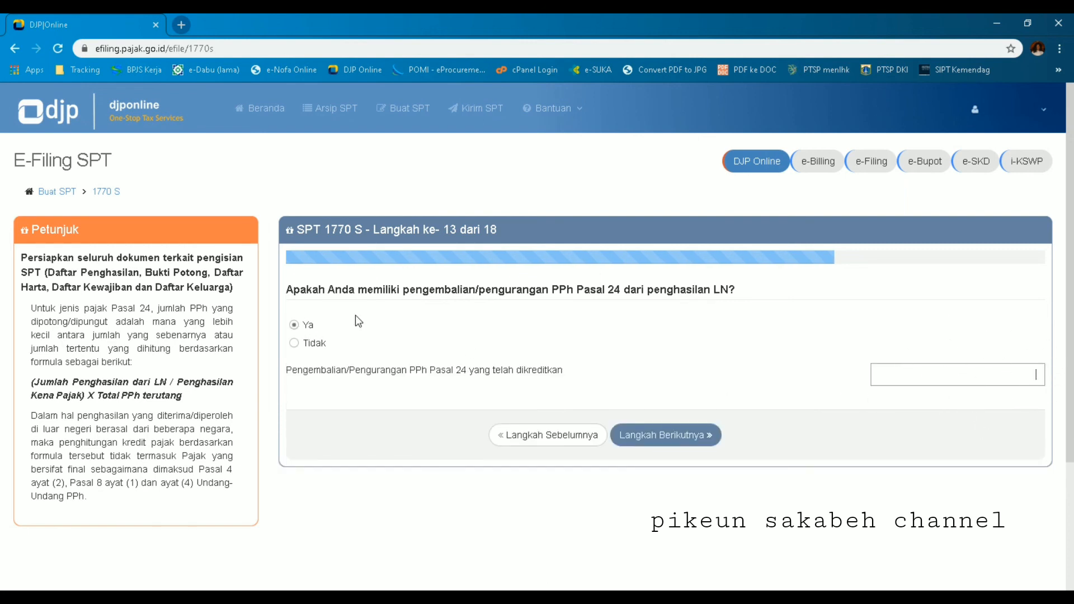
{"action": "left_click", "coordinate": [295, 346]}
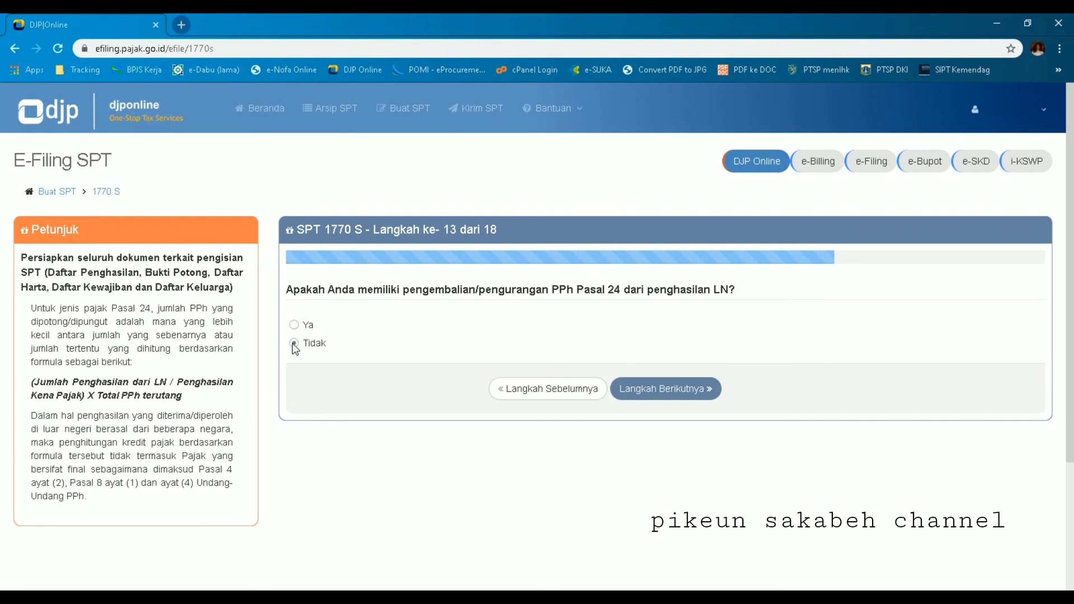
{"action": "left_click", "coordinate": [644, 390]}
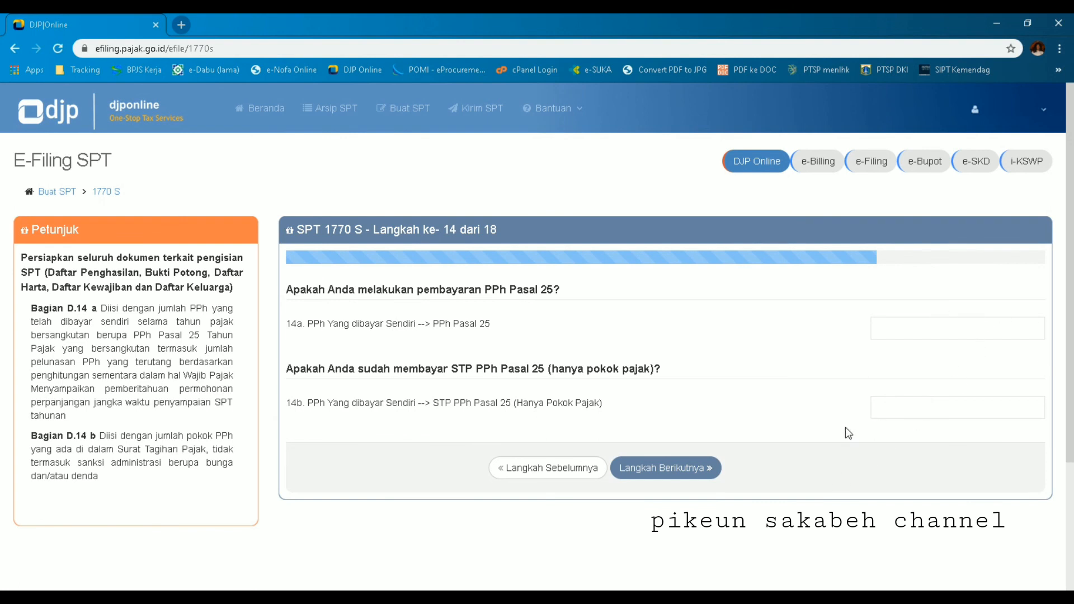
Step: Leave PPh Pasal 25 fields 14a and 14b empty and go to step 15
{"action": "left_click", "coordinate": [672, 473]}
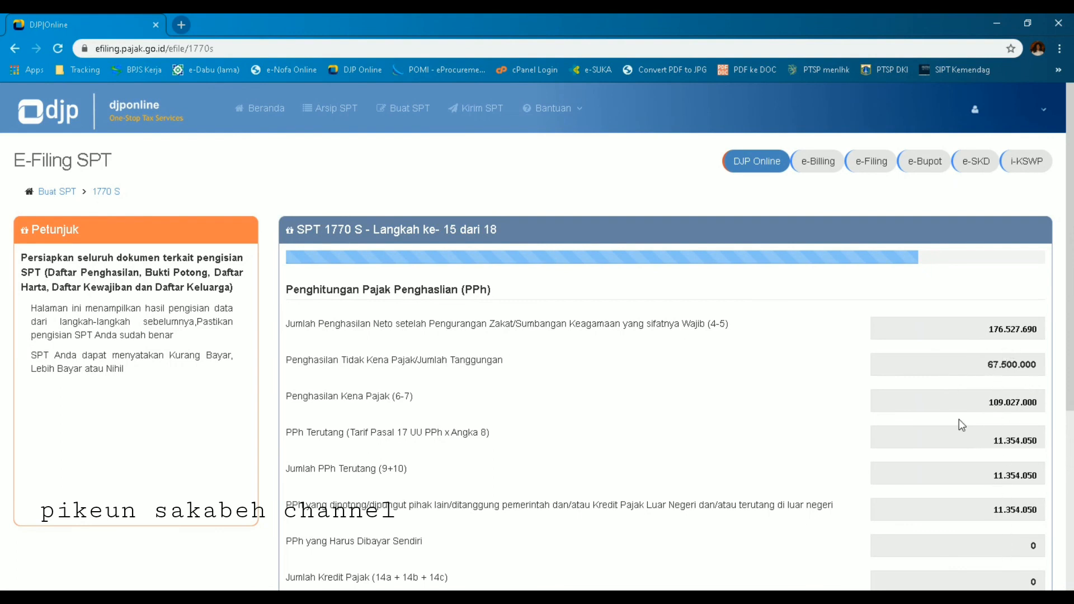
Step: Review the Nihil tax calculation and proceed to step 16
{"action": "scroll", "coordinate": [959, 419], "scroll_direction": "down", "scroll_amount": 5}
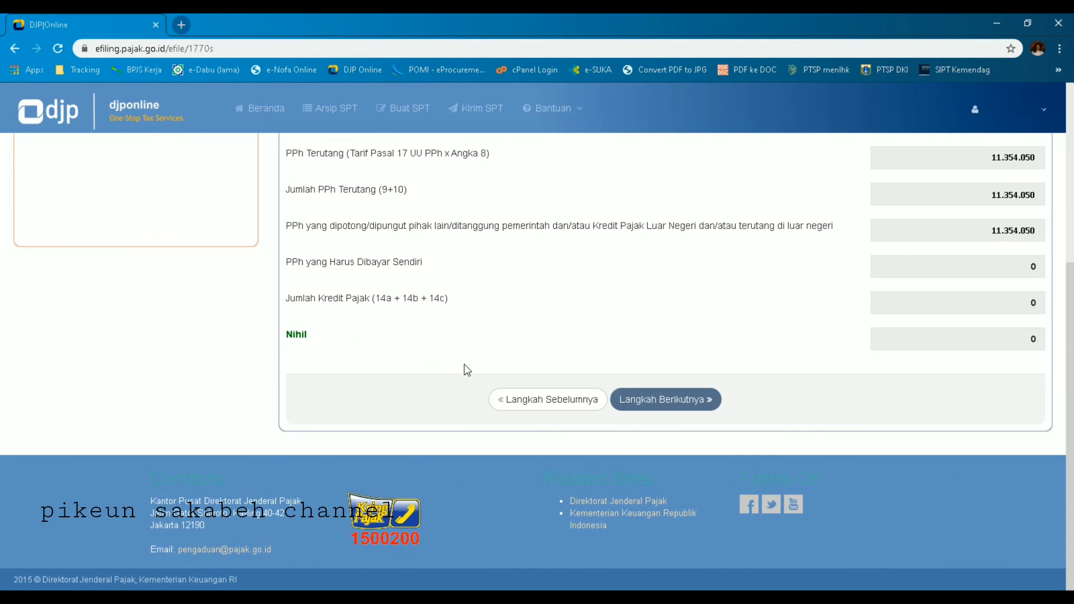
{"action": "left_click", "coordinate": [716, 394]}
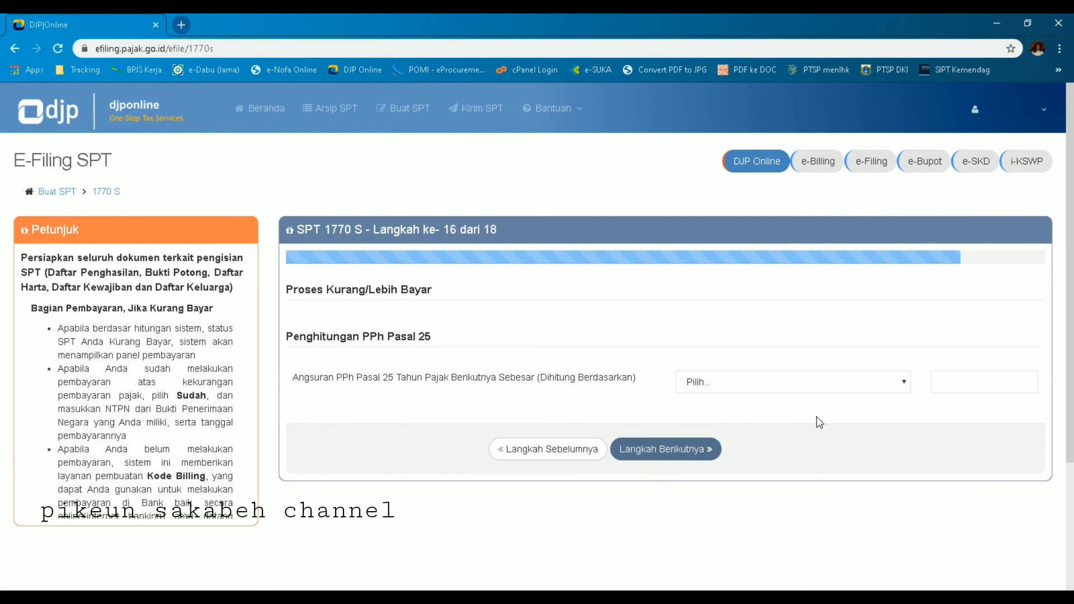
Step: Keep the Pasal 25 instalment basis unchanged and proceed to the declaration step
{"action": "left_click", "coordinate": [692, 451]}
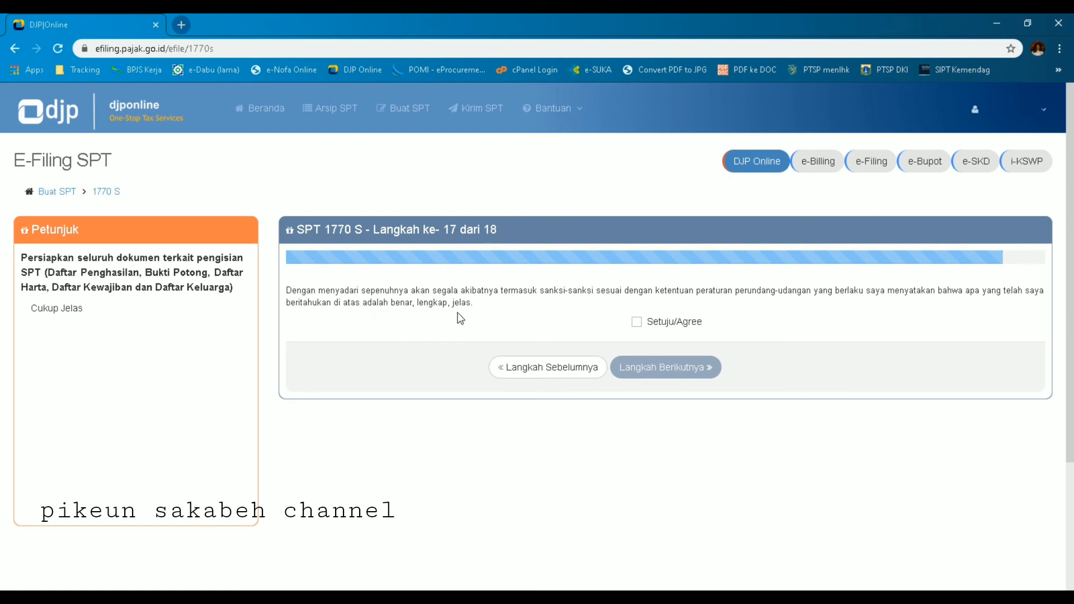
Step: Agree to the declaration and proceed to the step 18 summary
{"action": "left_click", "coordinate": [640, 323]}
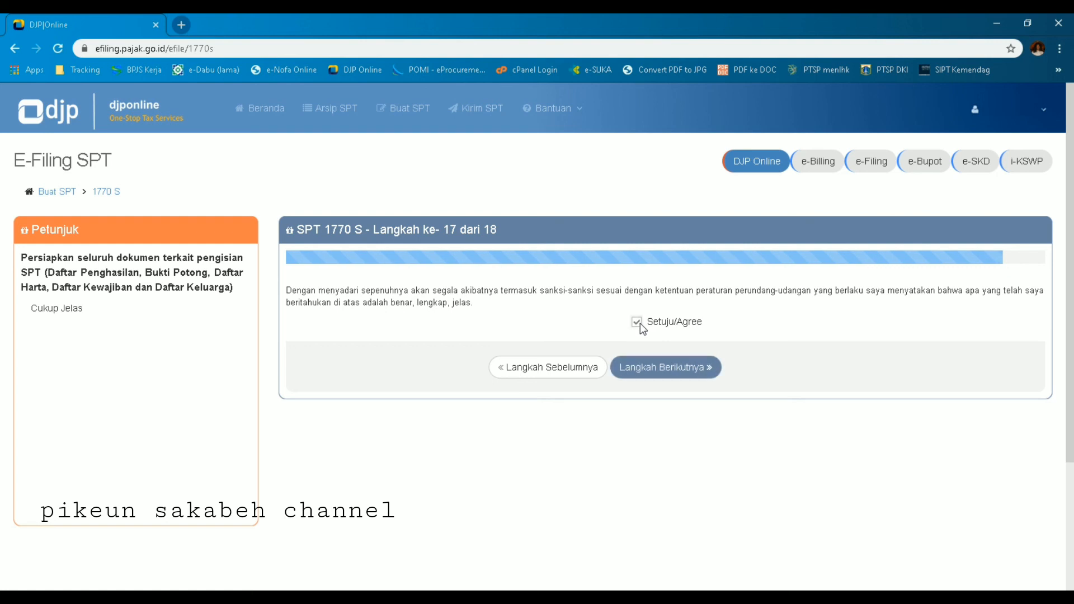
{"action": "left_click", "coordinate": [647, 370]}
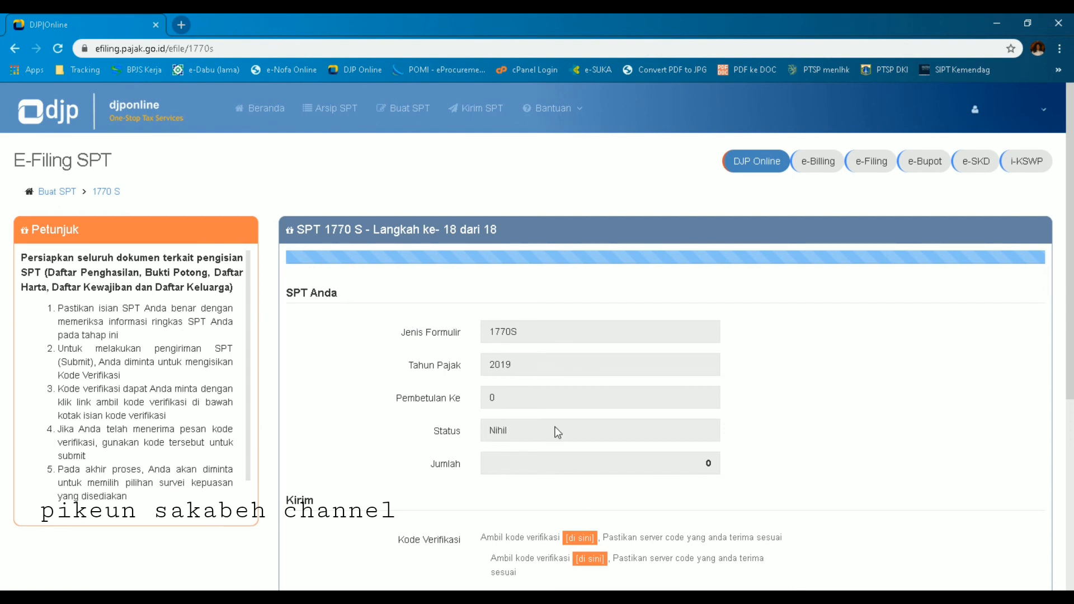
Step: Request the emailed verification code and submit the SPT with it
{"action": "left_click", "coordinate": [583, 538]}
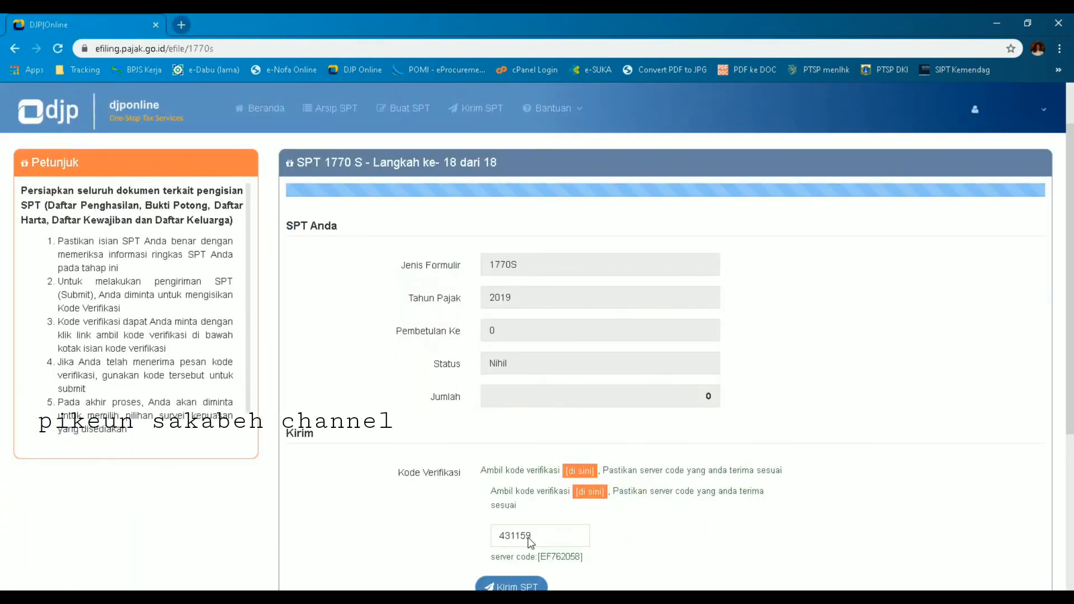
{"action": "scroll", "coordinate": [622, 526], "scroll_direction": "down", "scroll_amount": 5}
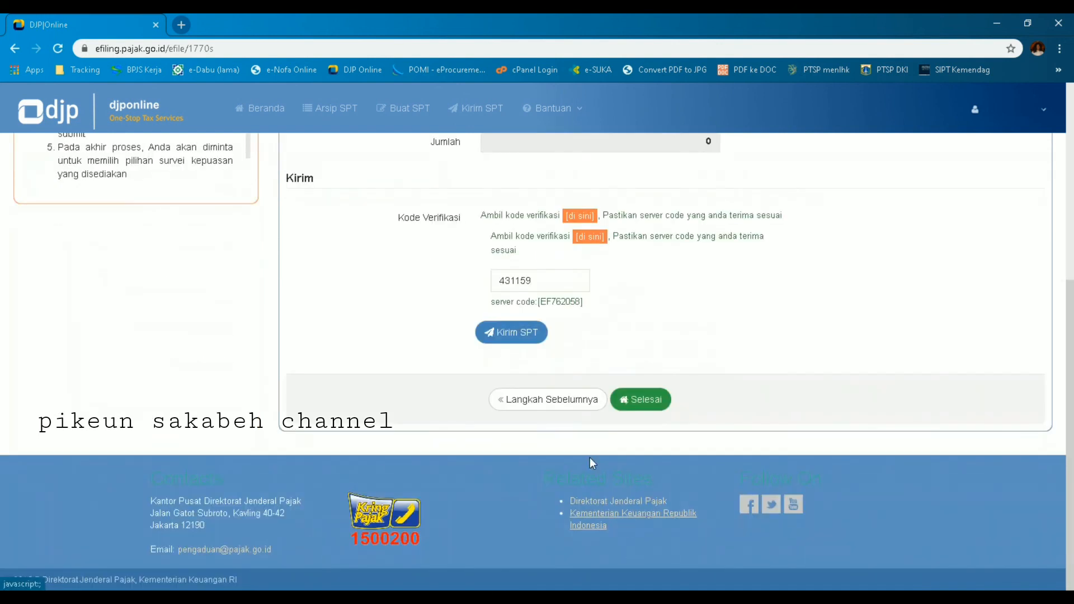
{"action": "left_click", "coordinate": [515, 335]}
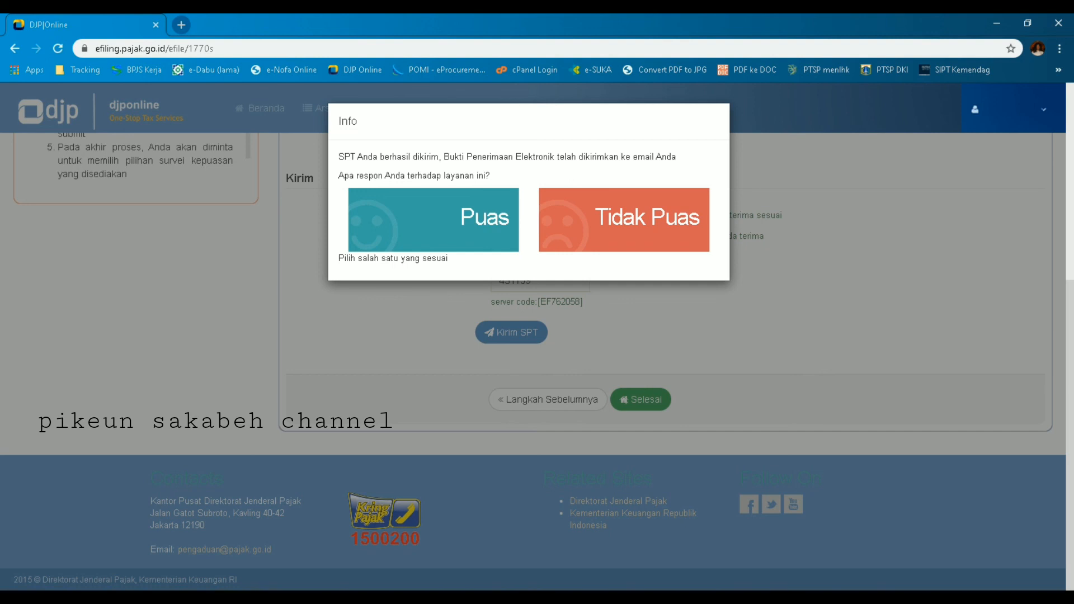
Step: Rate the service as Puas to return to the SPT list showing the 2019 1770S return
{"action": "left_click", "coordinate": [491, 223]}
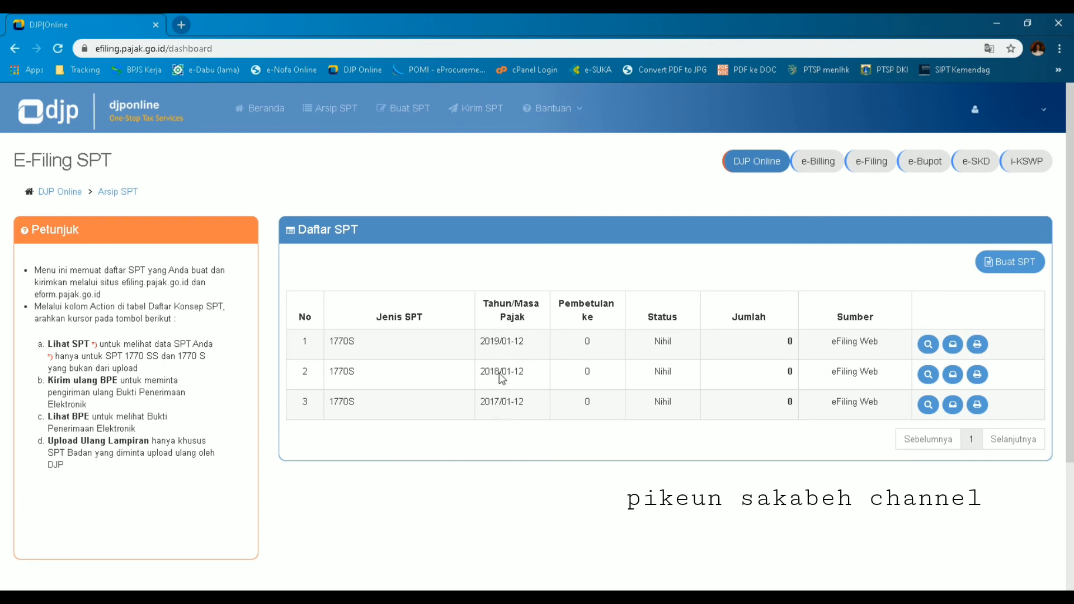
Step: Open the electronic receipt (BPE) for the 2019 1770S return from the Daftar SPT table
{"action": "left_click", "coordinate": [950, 354]}
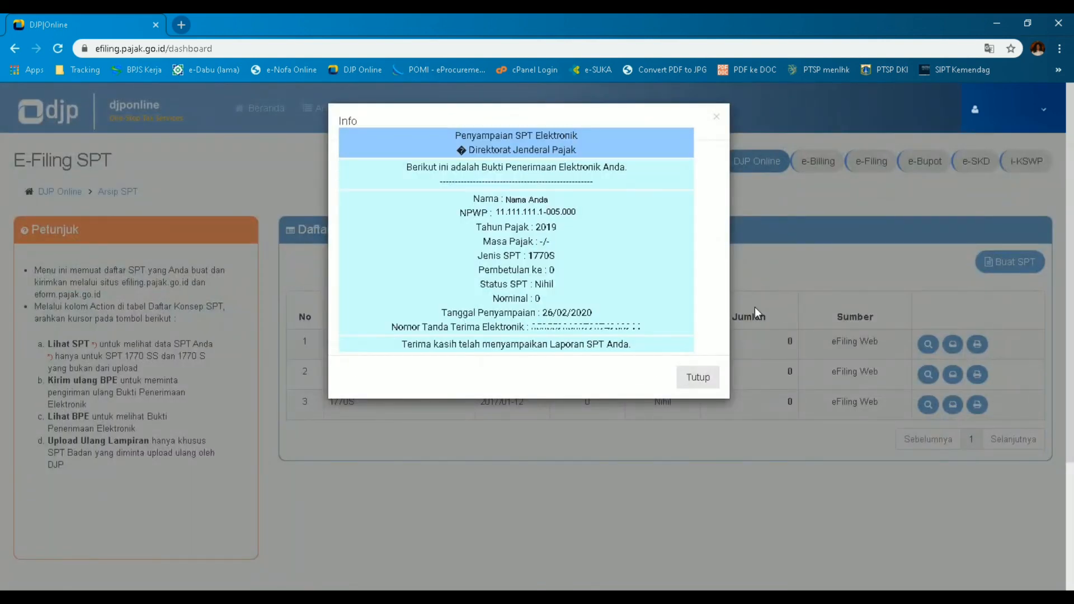